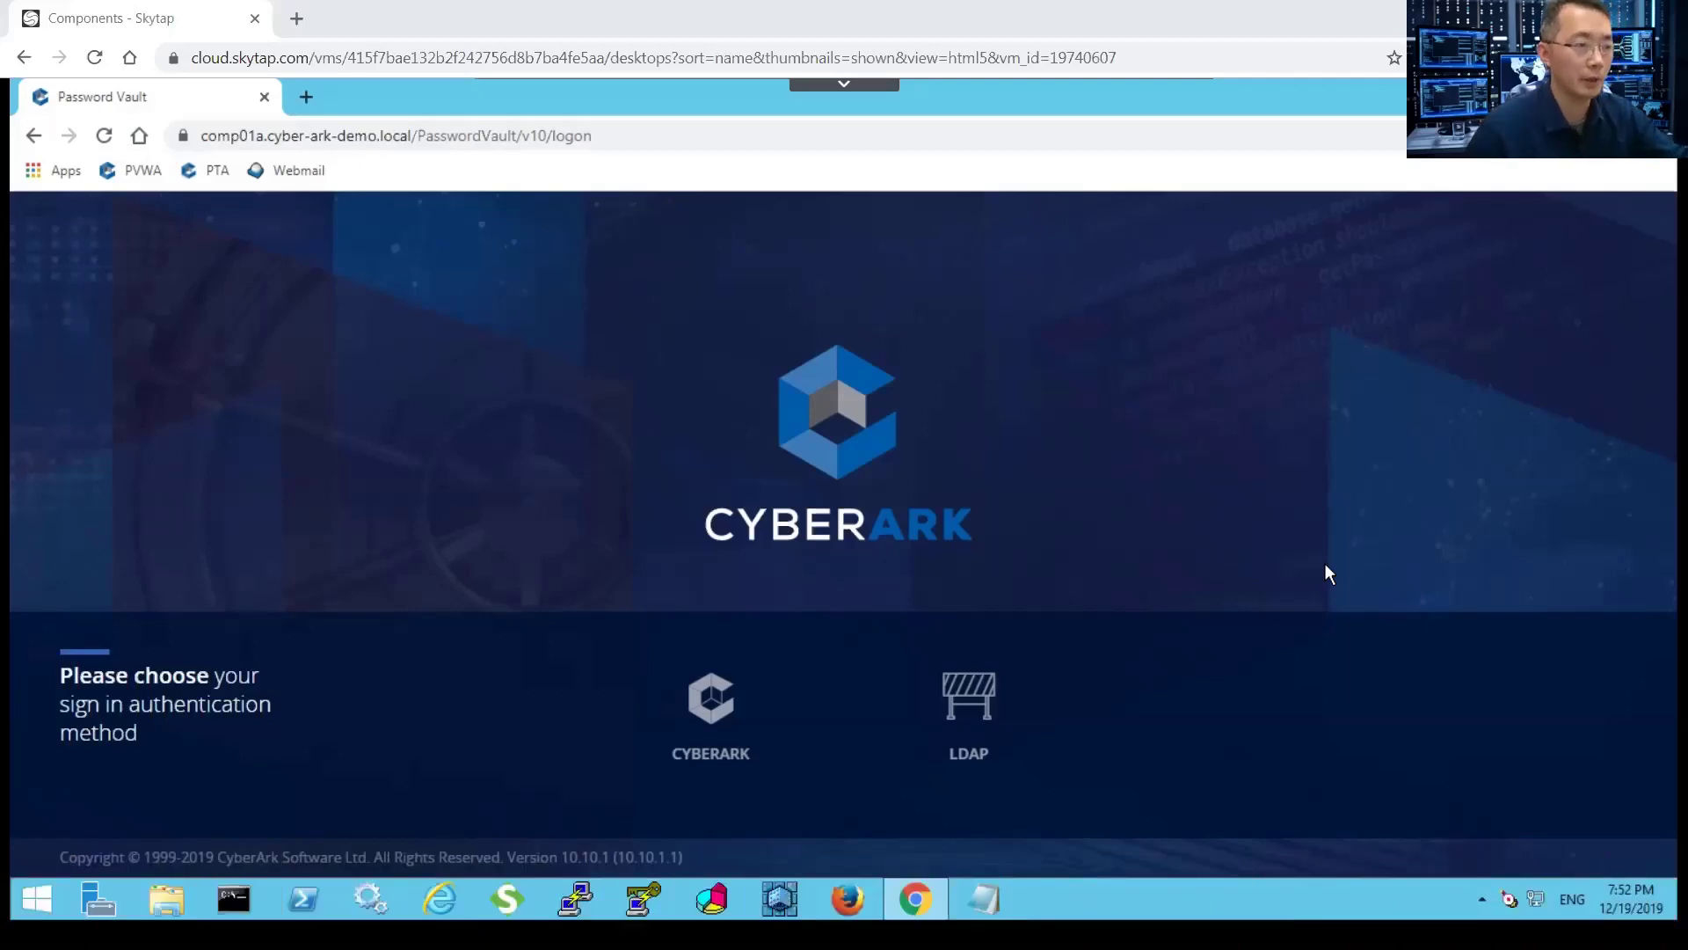
# - Sign in through LDAP as vaultadmin01 to land on the Accounts View
pyautogui.click(970, 712)
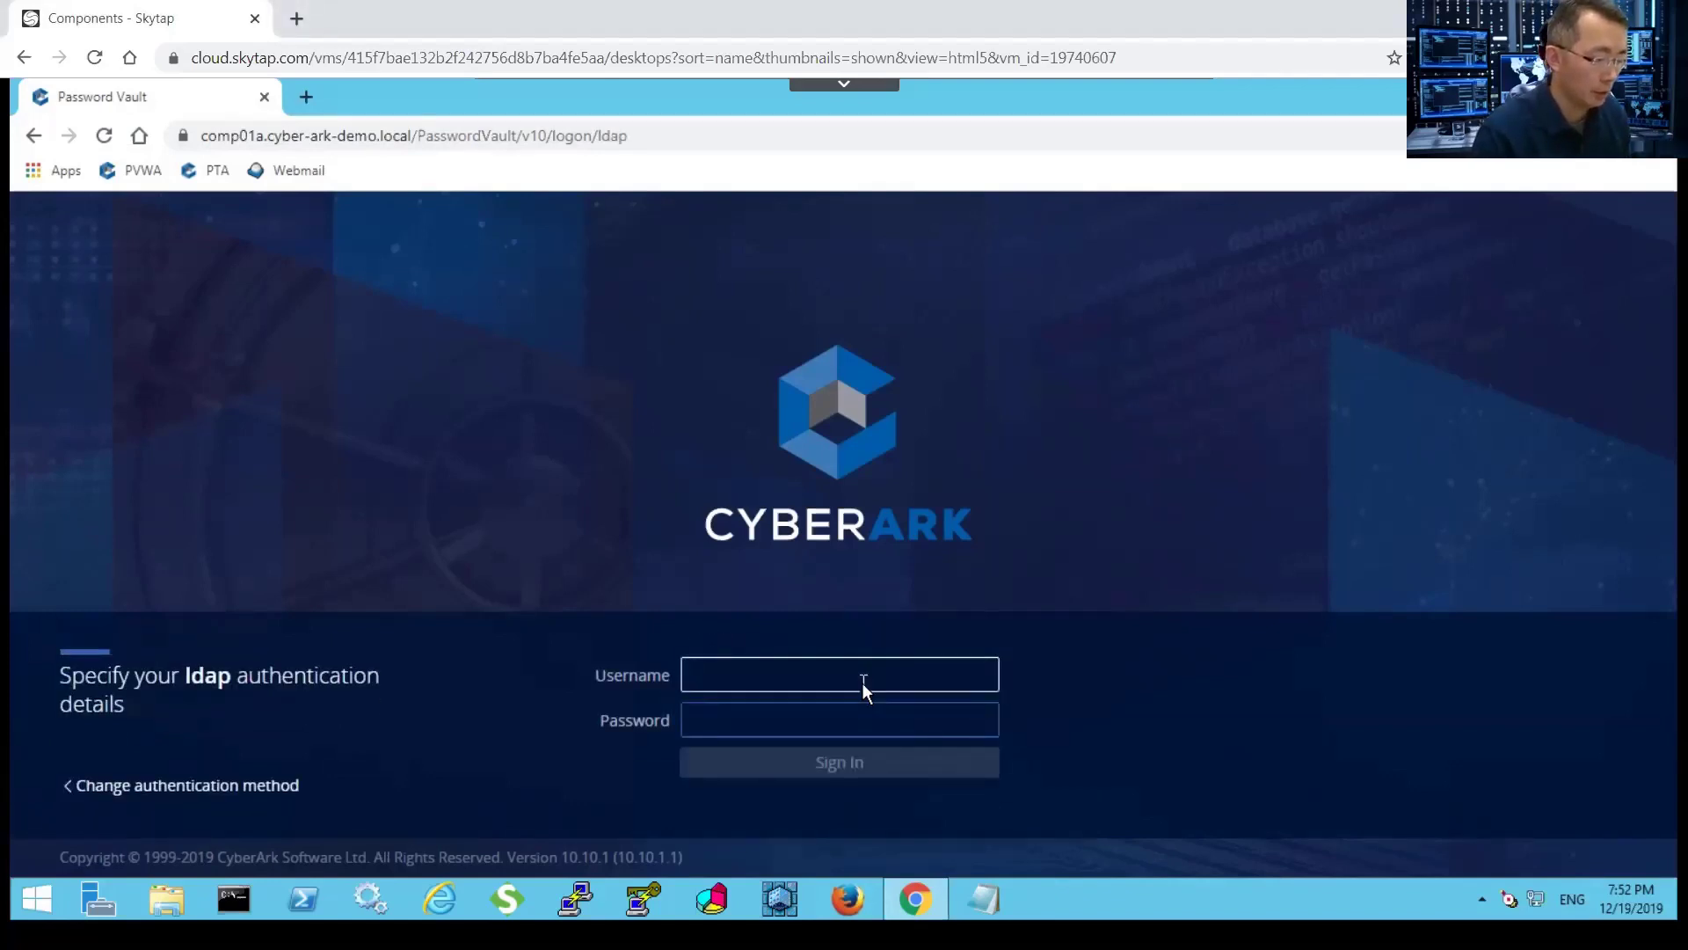
pyautogui.write('vaulta')
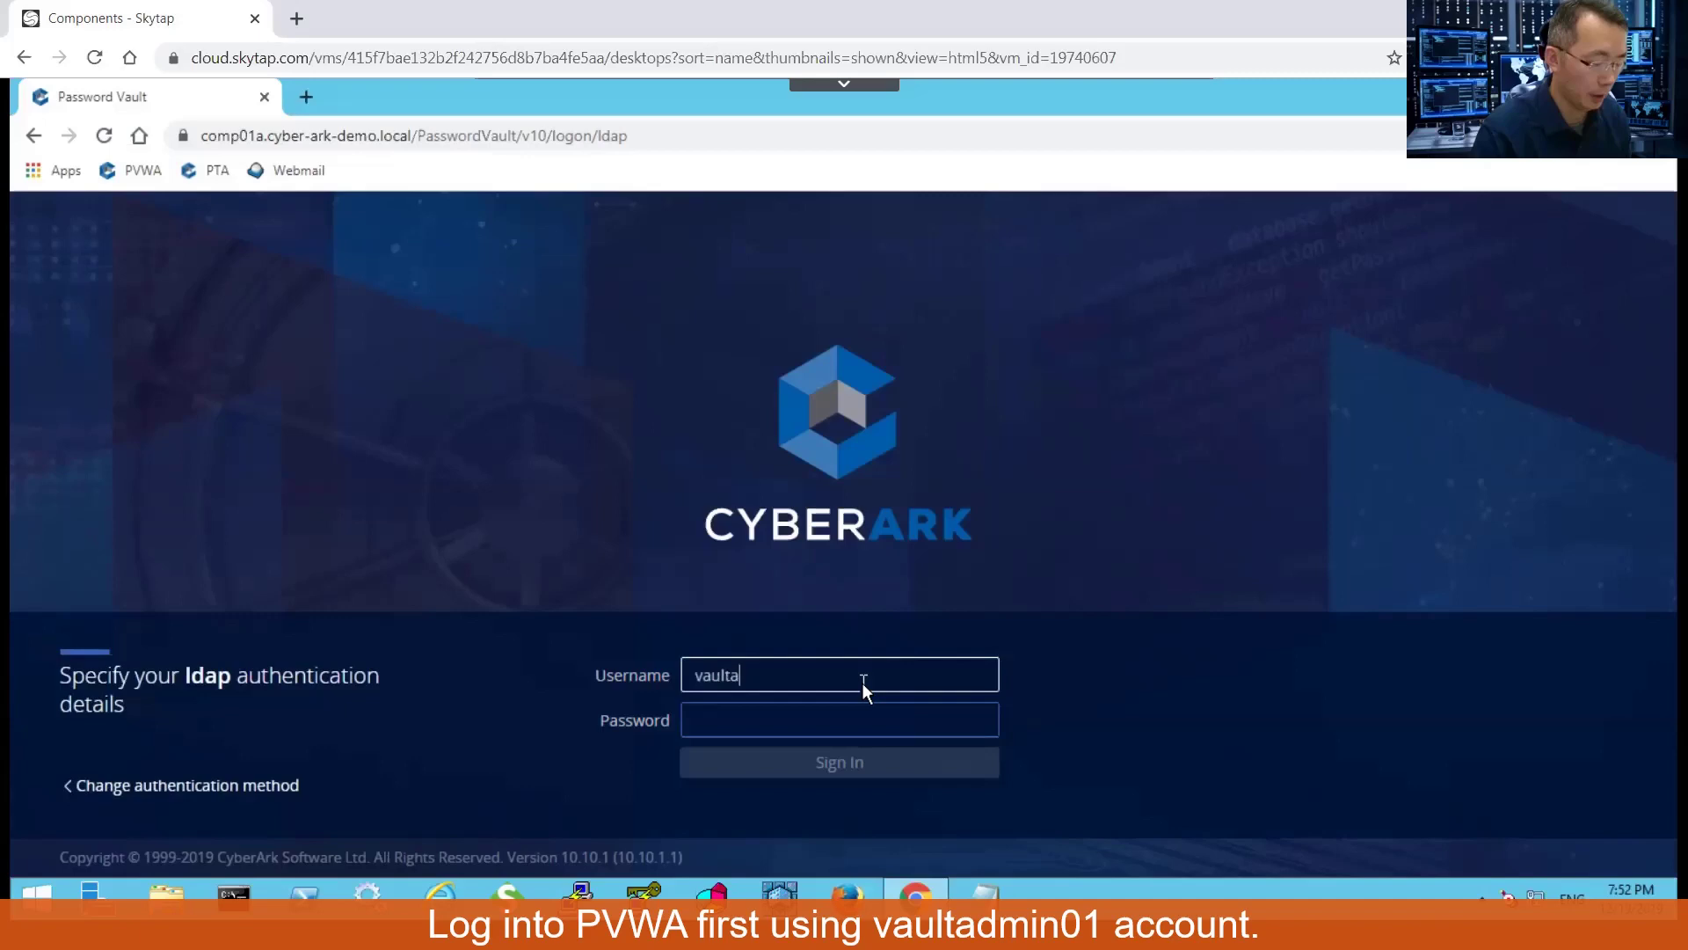
pyautogui.write('dmin01')
pyautogui.press('Tab')
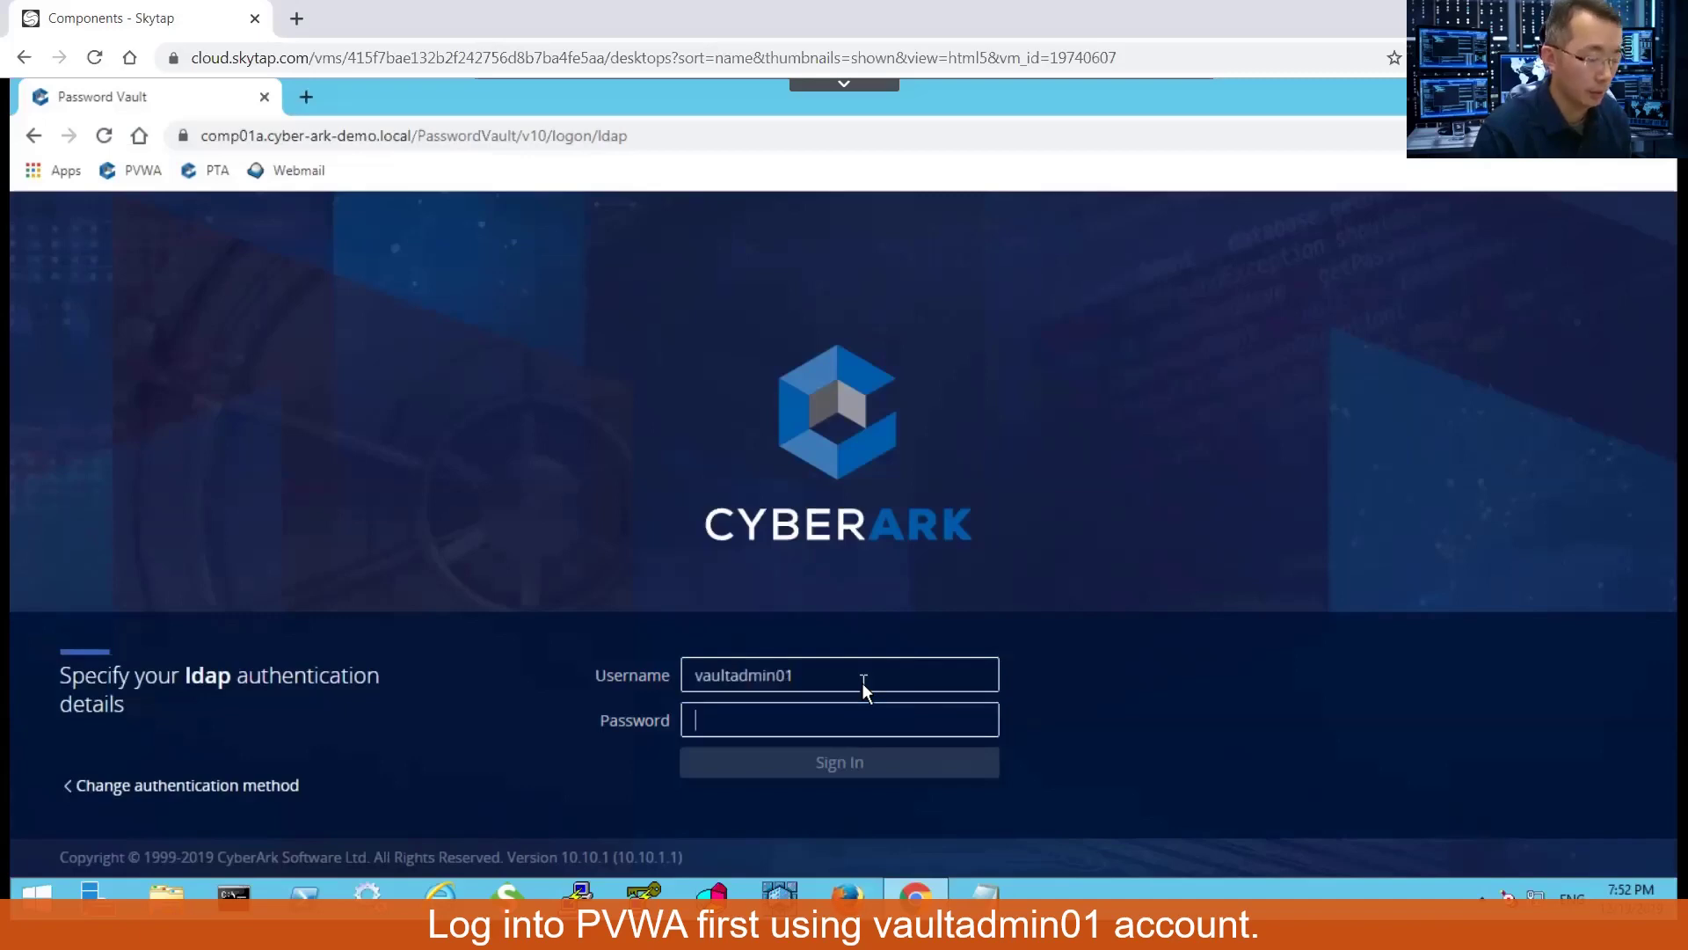
pyautogui.press('Return')
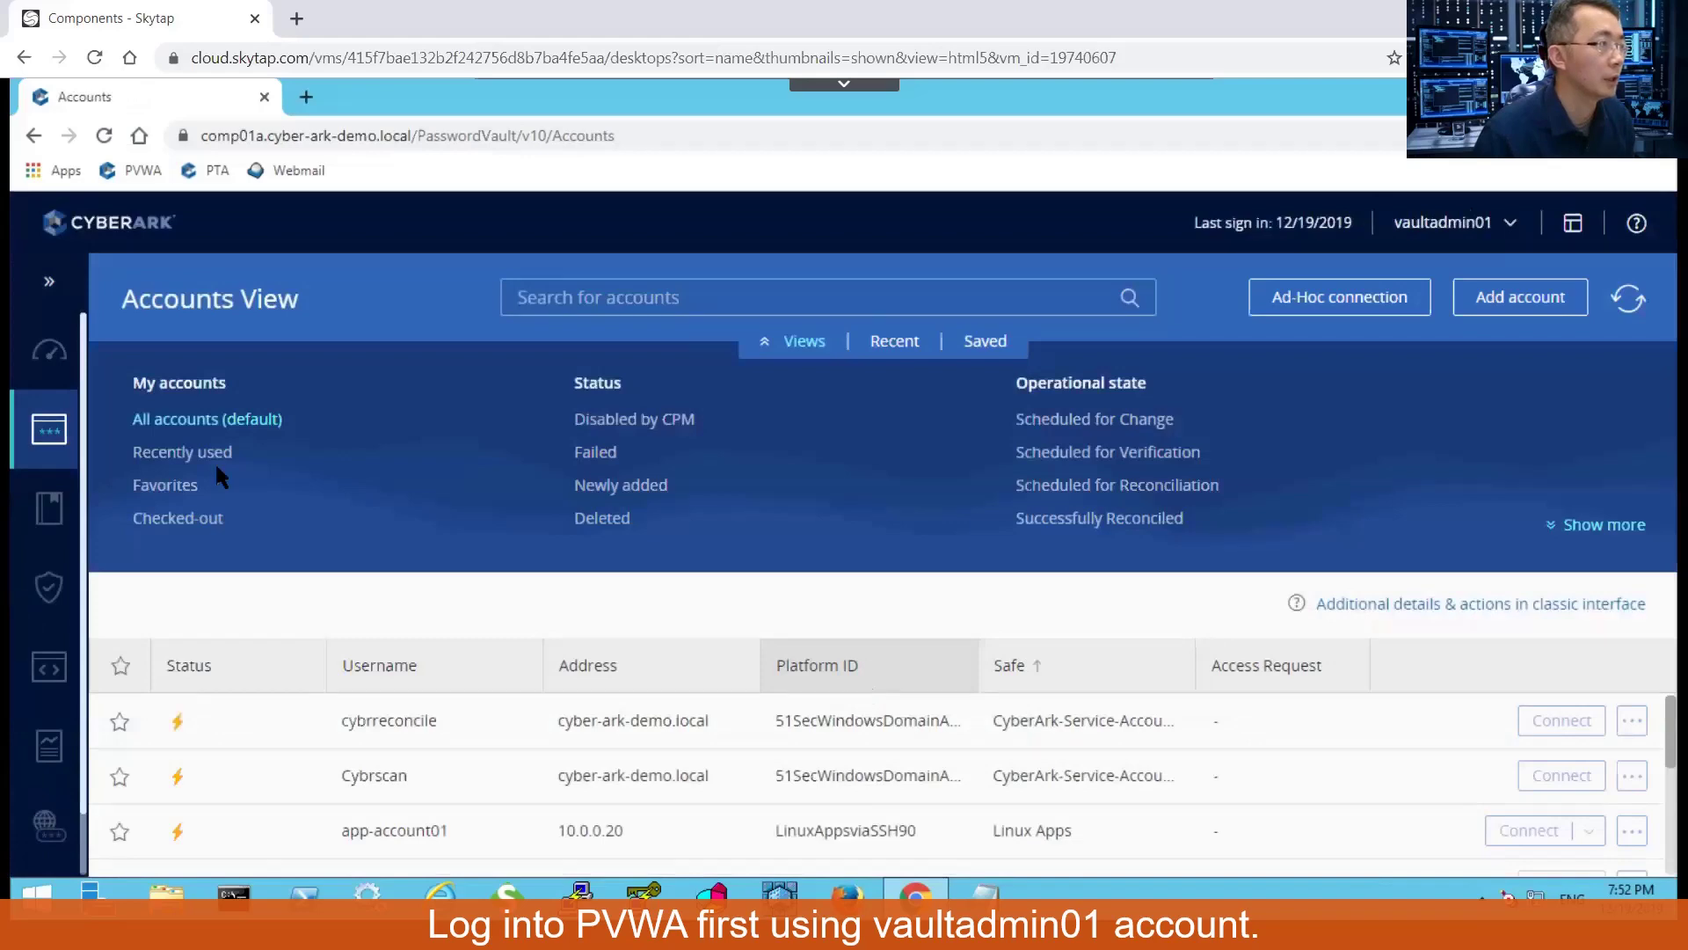
pyautogui.moveTo(49, 429)
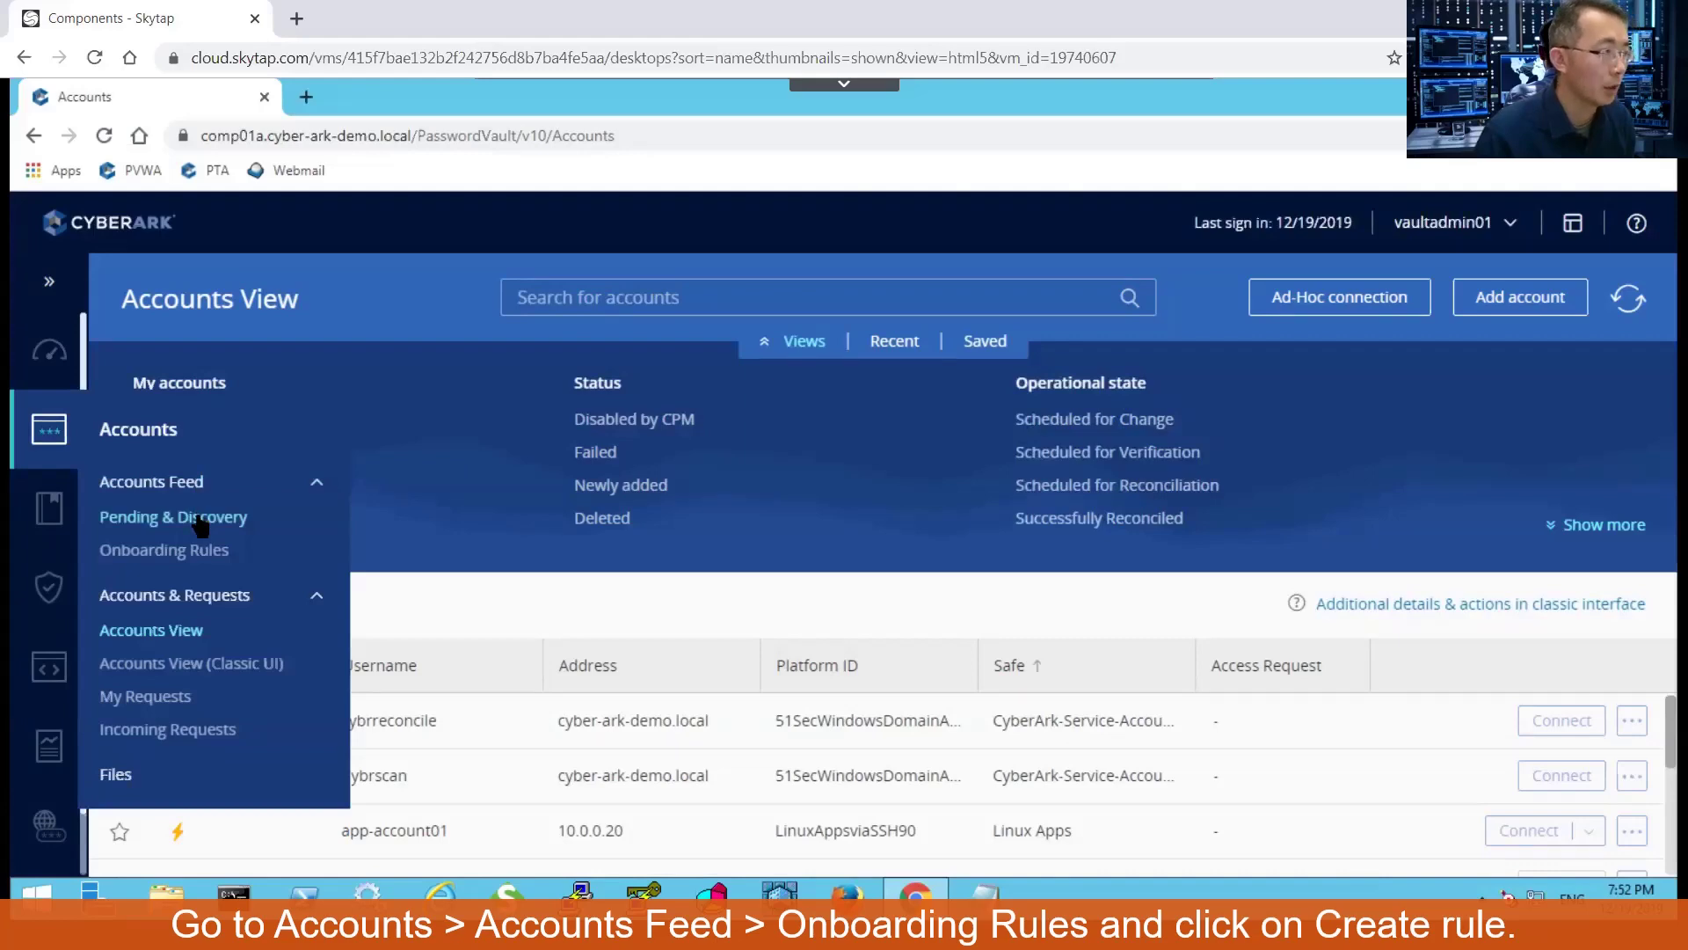
# - Go to Accounts Feed > Onboarding Rules and start a new rule
pyautogui.click(202, 551)
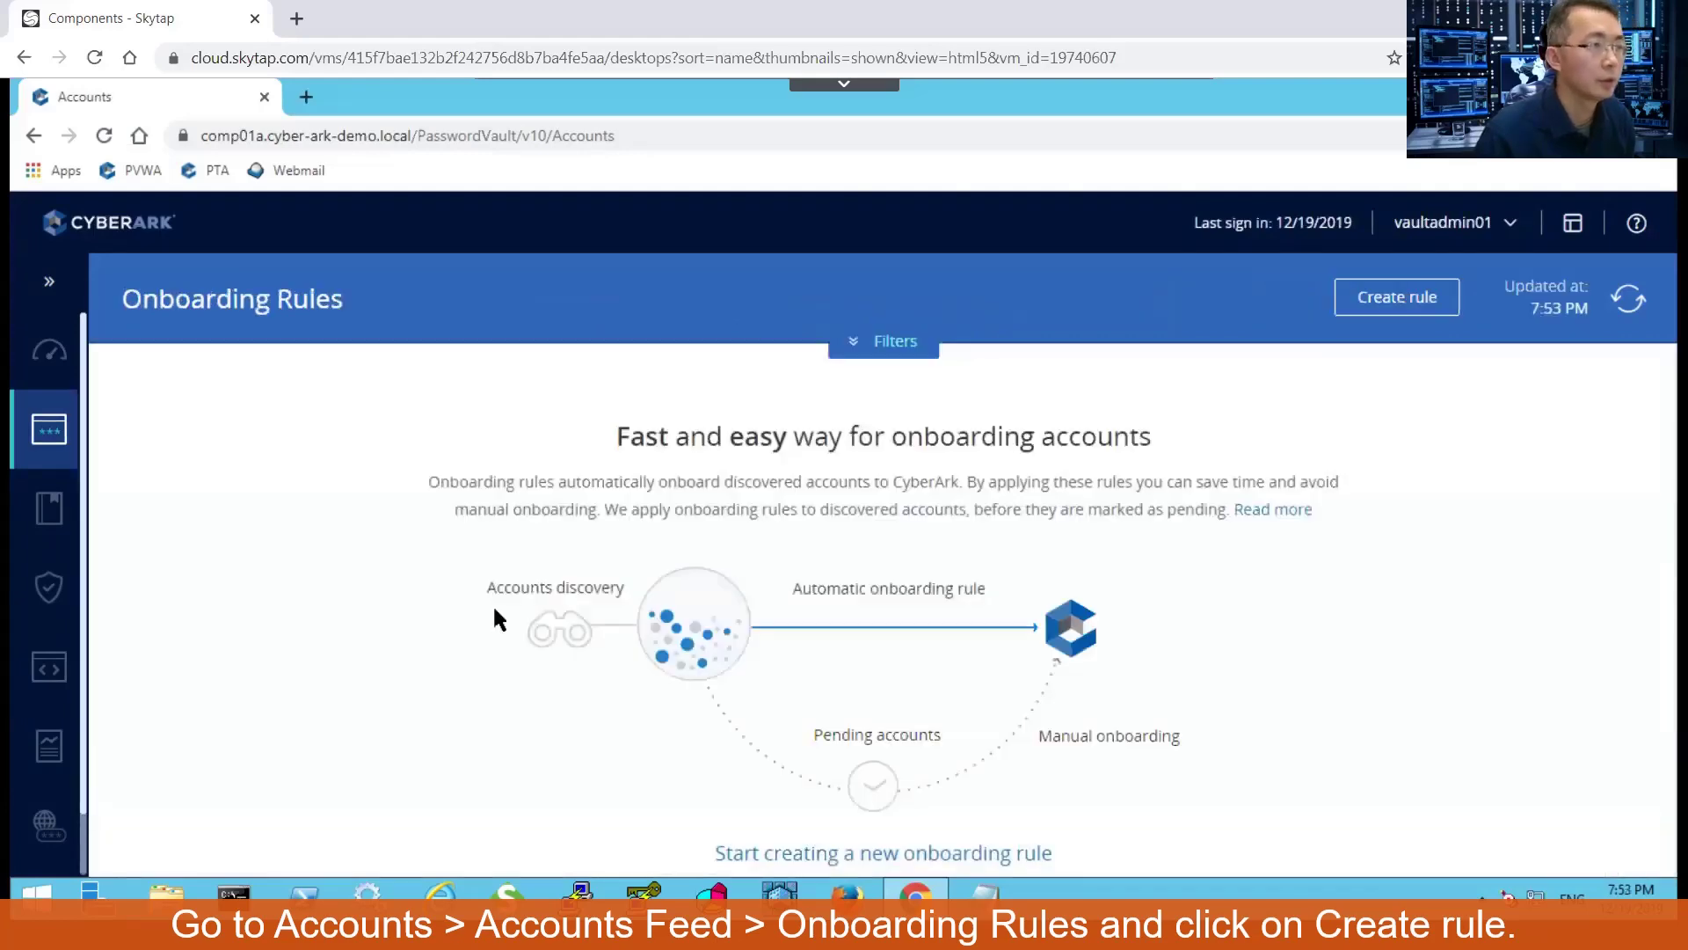
pyautogui.click(1415, 299)
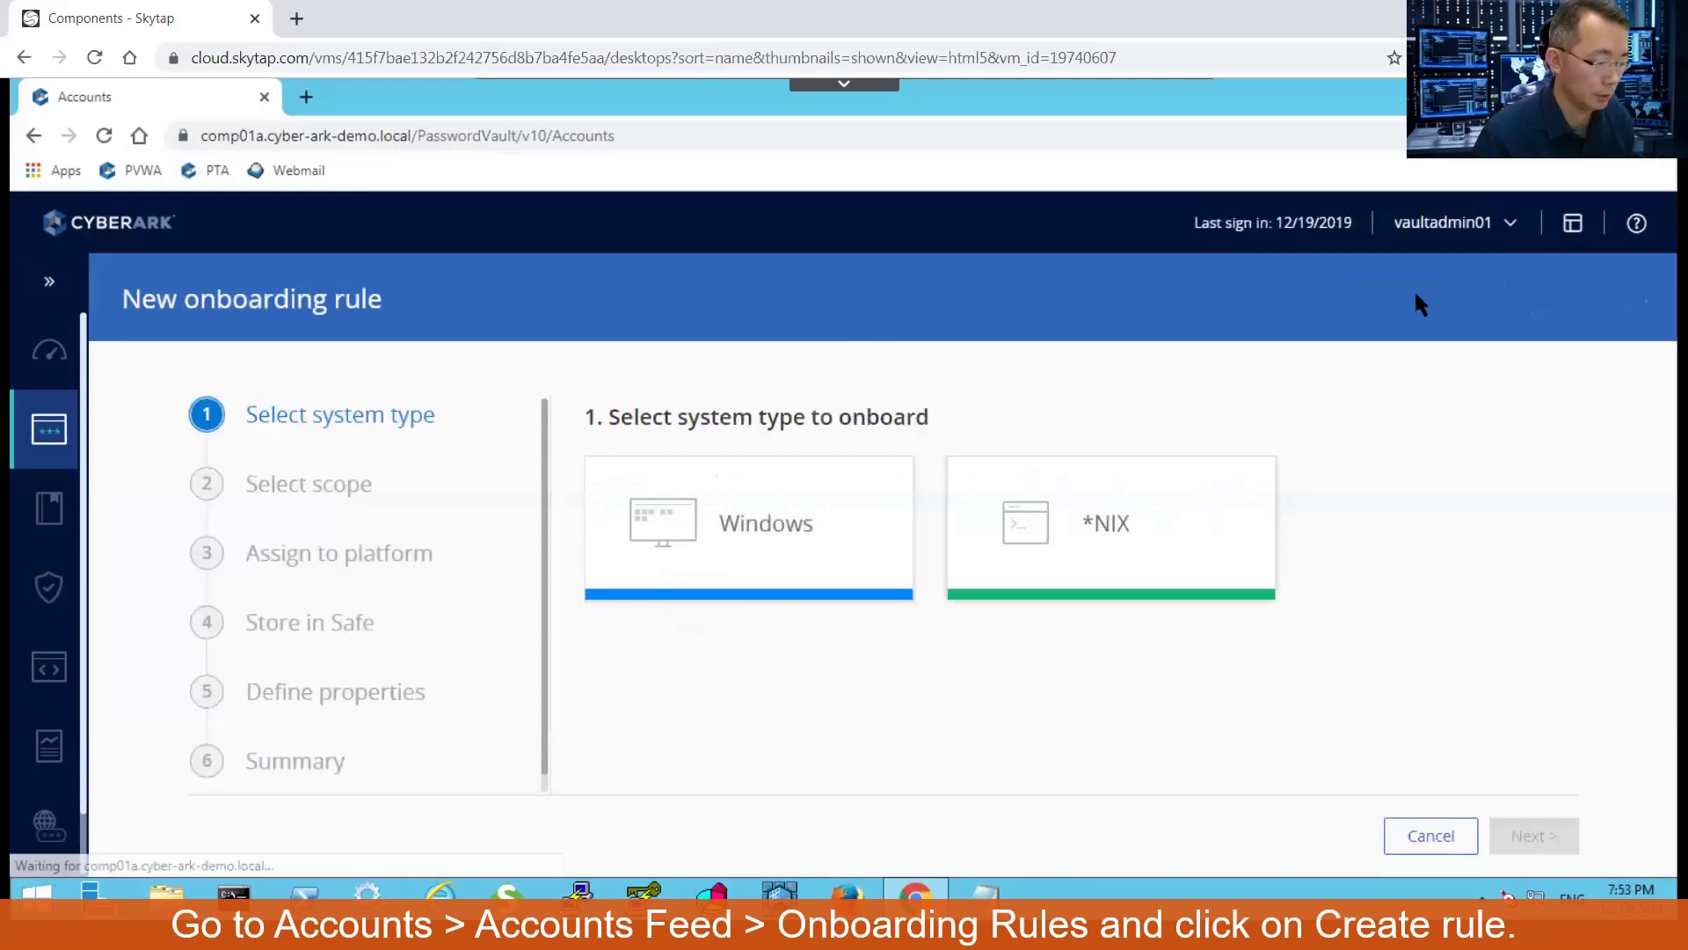
pyautogui.moveTo(749, 525)
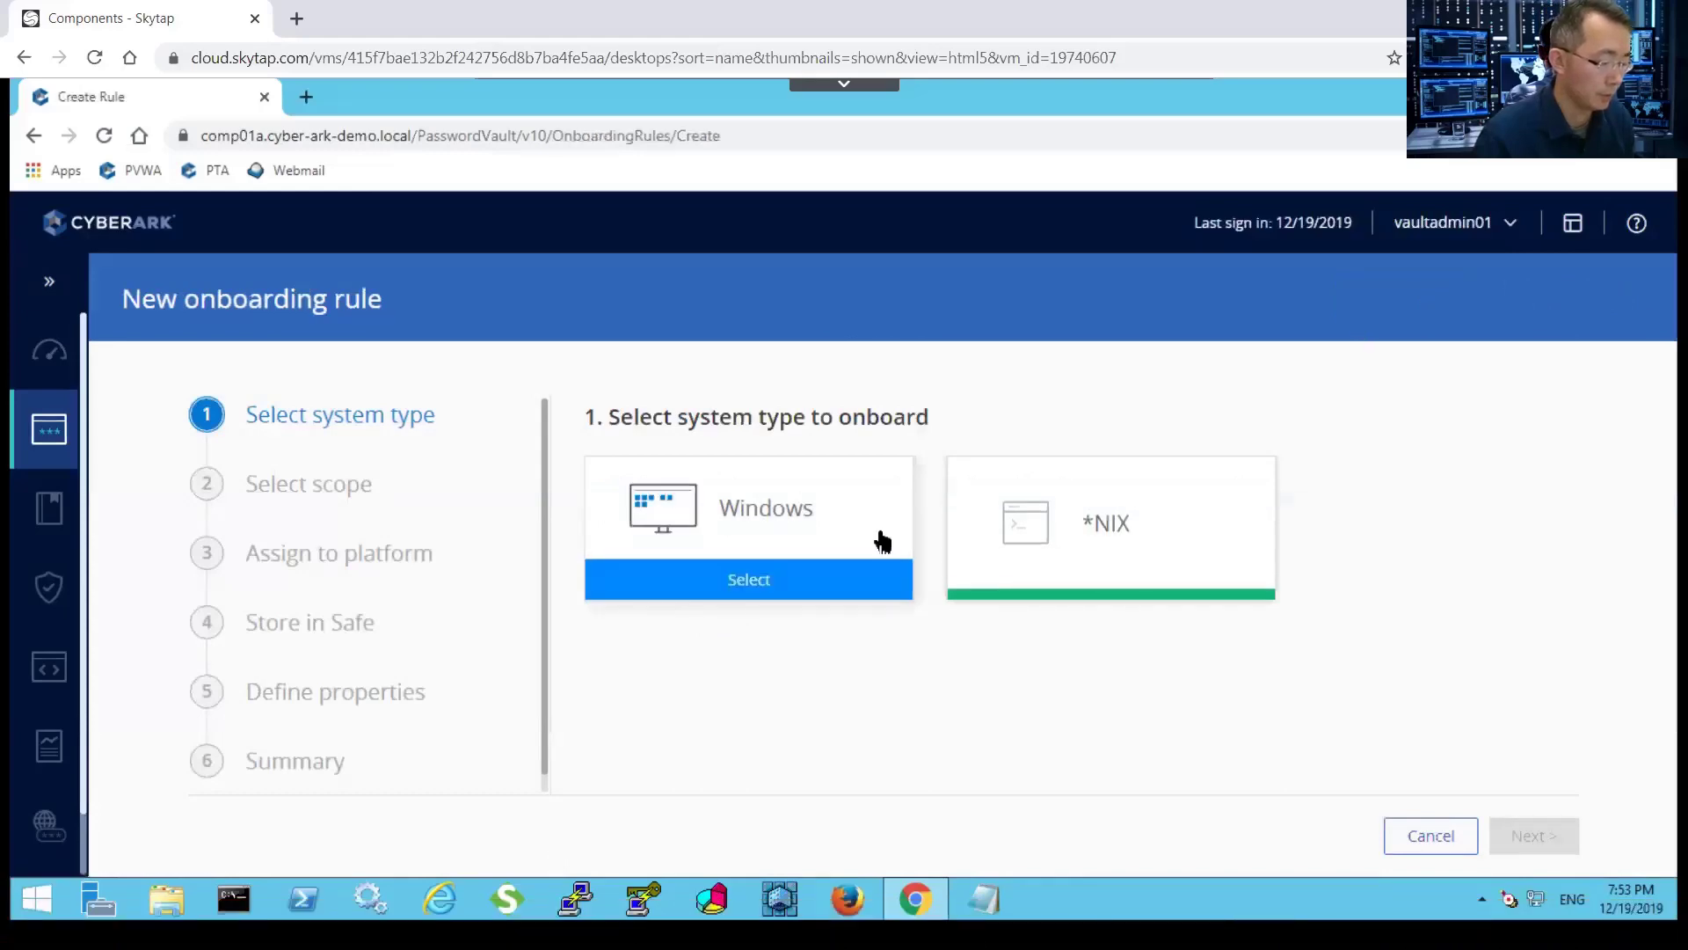
# - Set system type Windows, machine type Server, and usernames beginning with 'Discovery'
pyautogui.click(709, 529)
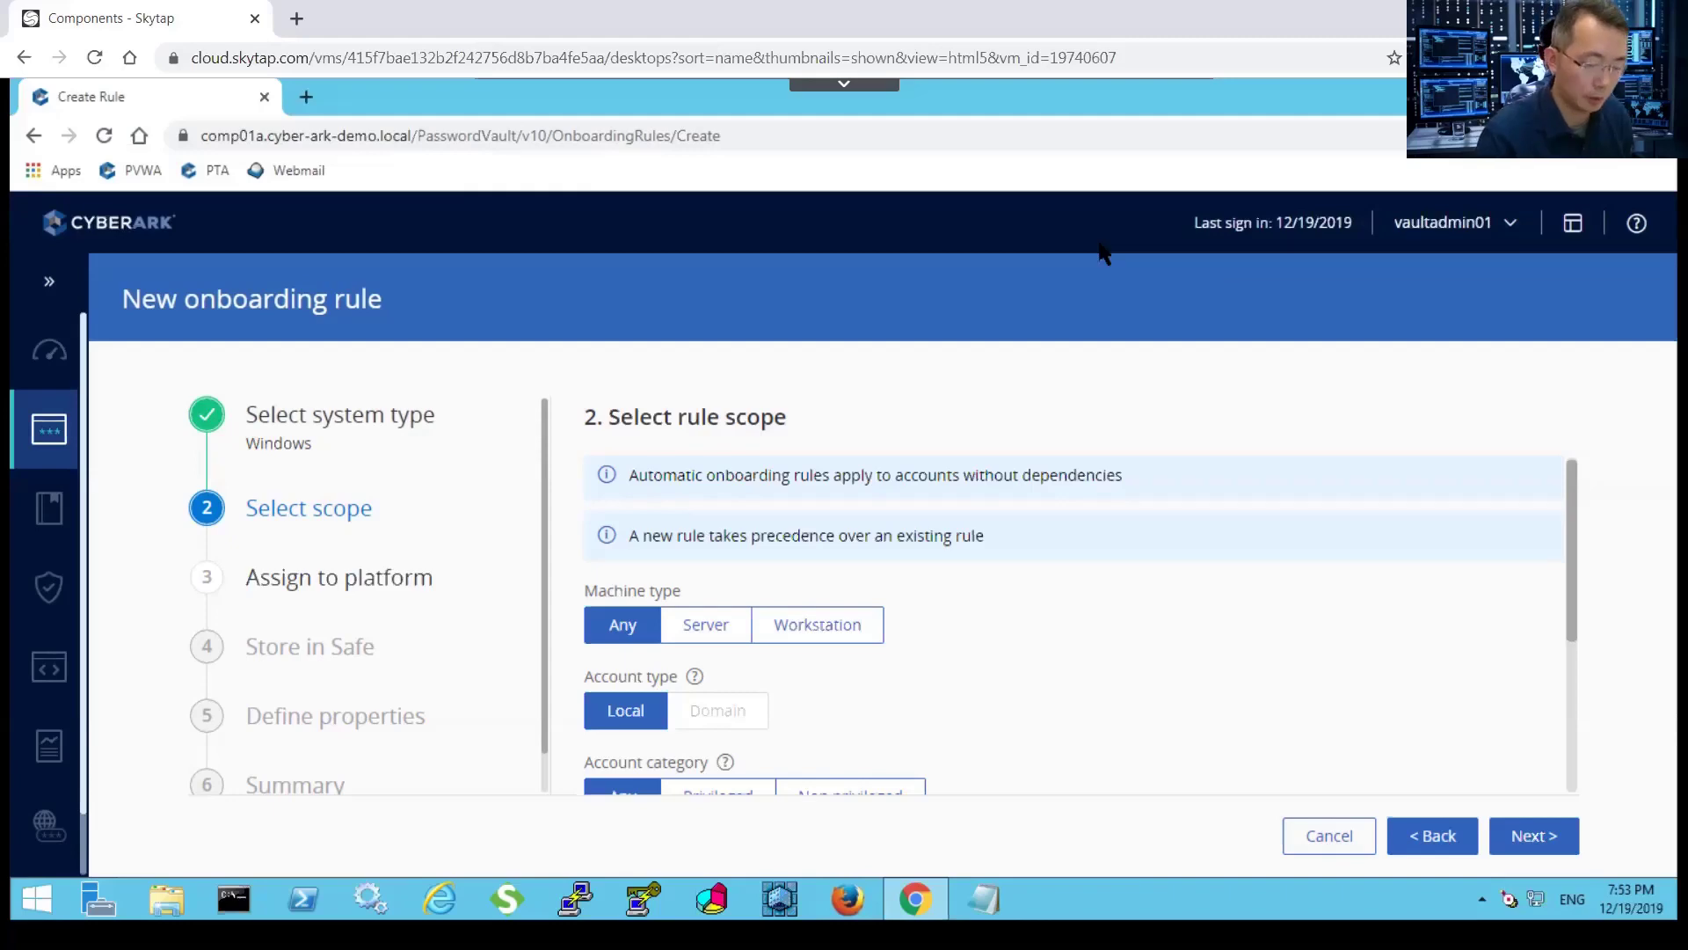
pyautogui.press('F11')
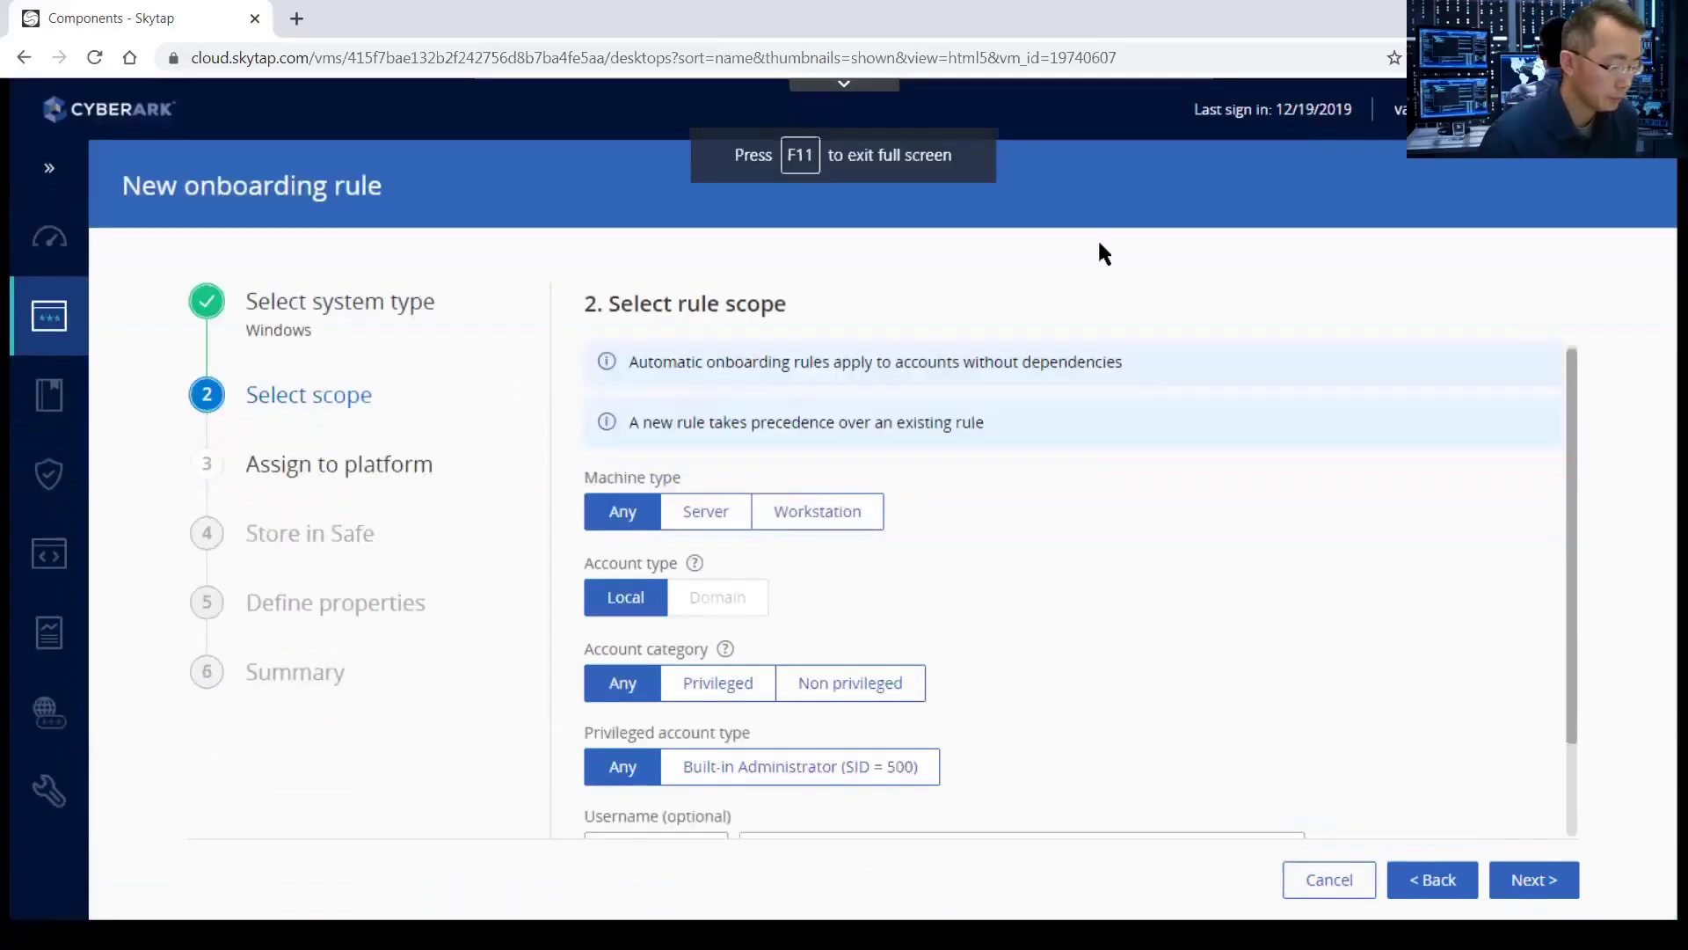
pyautogui.click(736, 511)
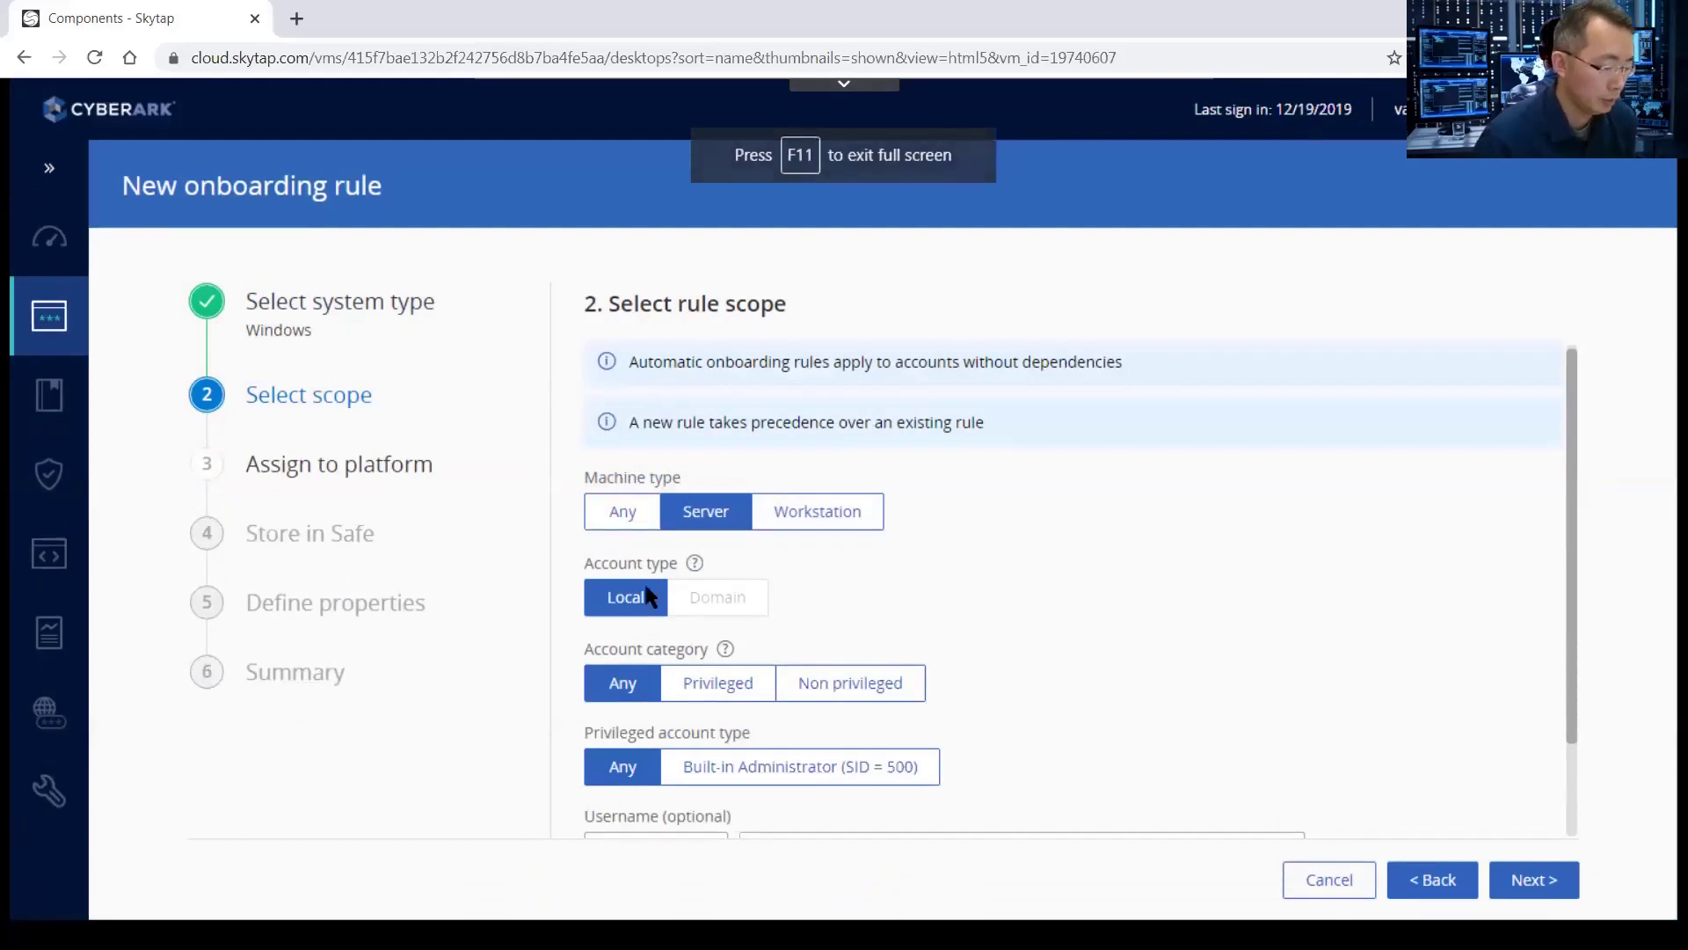
pyautogui.scroll(-2, 634, 766)
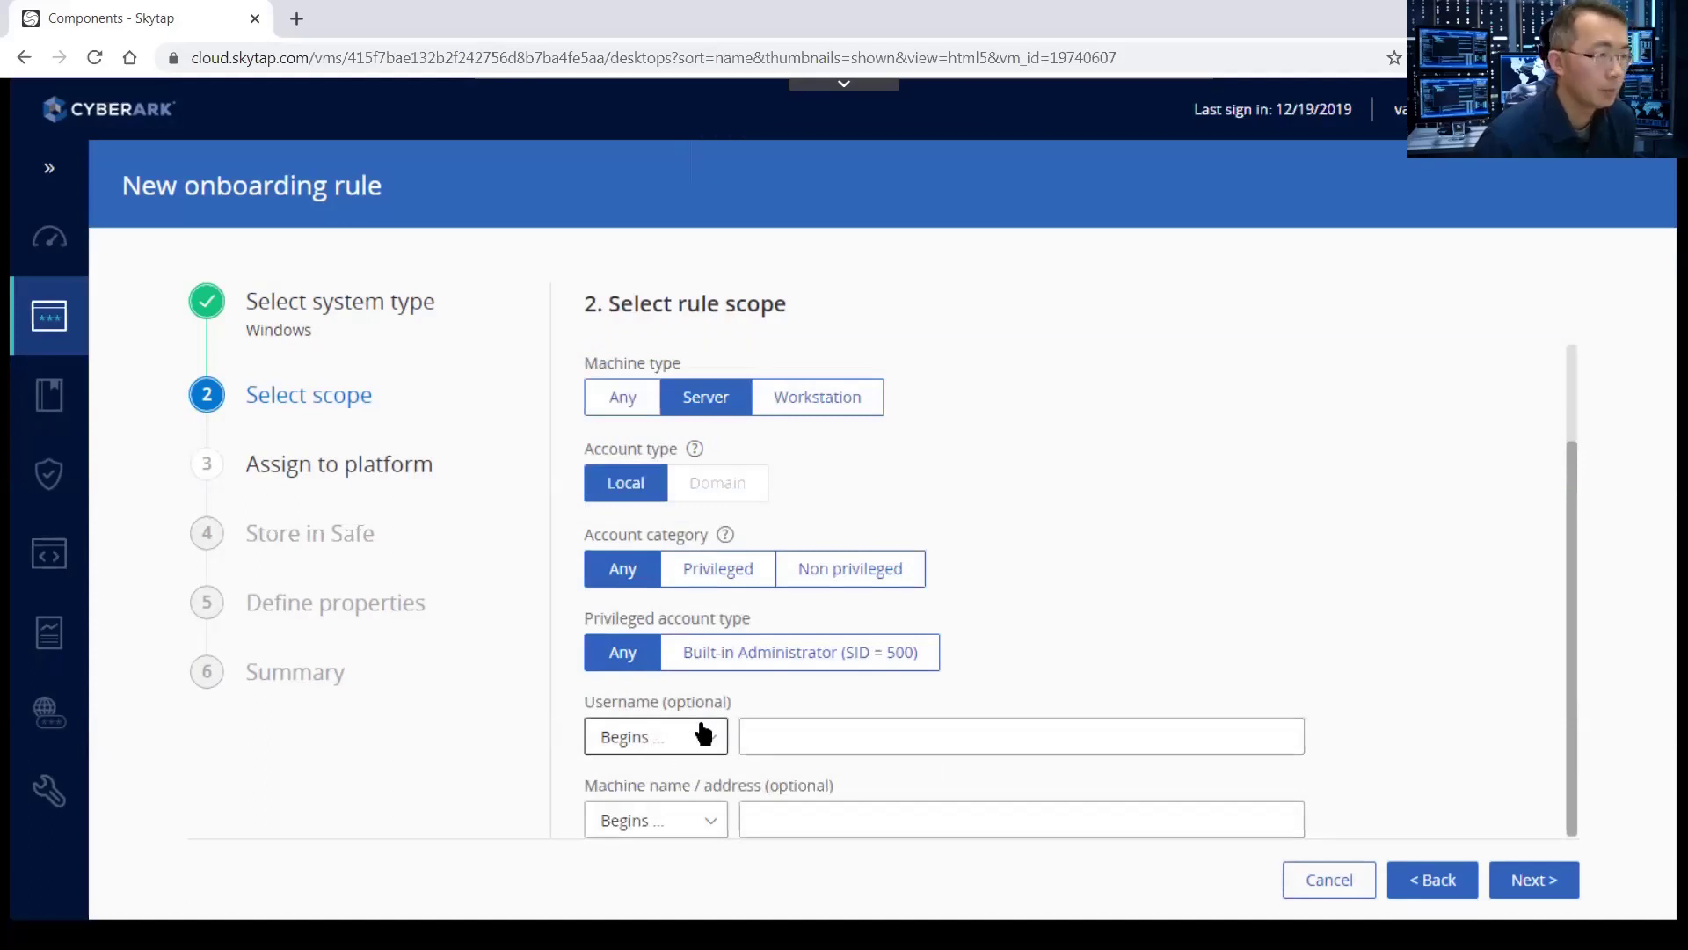
pyautogui.click(701, 736)
pyautogui.click(798, 734)
pyautogui.write('Discovery')
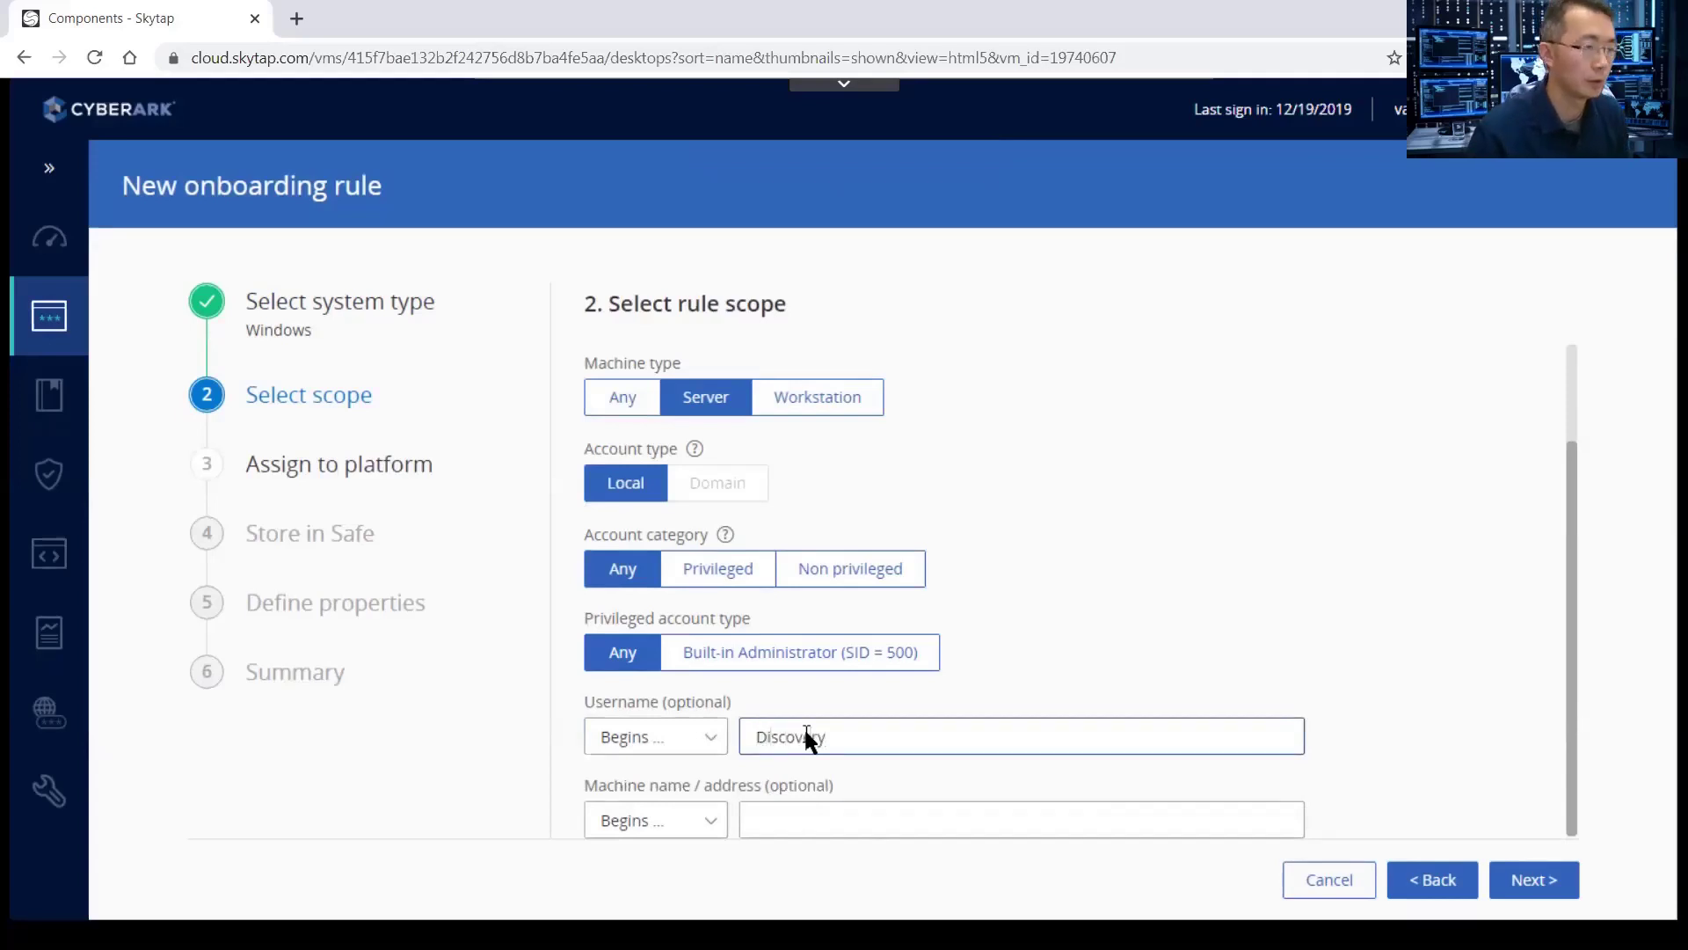
pyautogui.click(1121, 675)
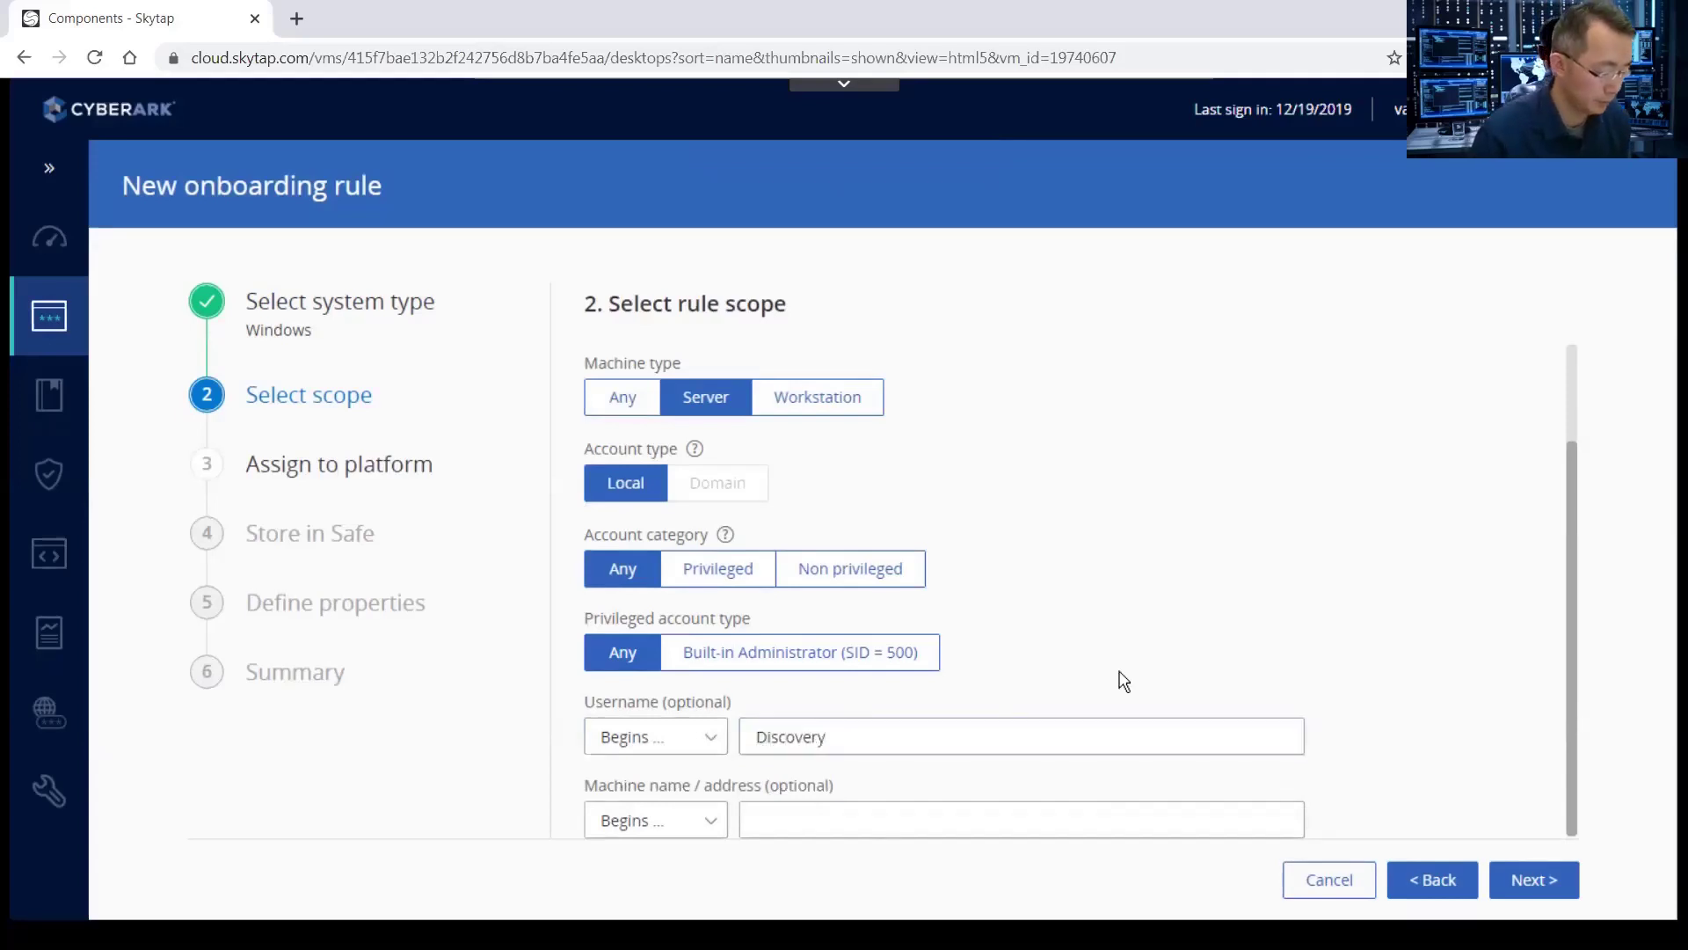
pyautogui.click(1548, 886)
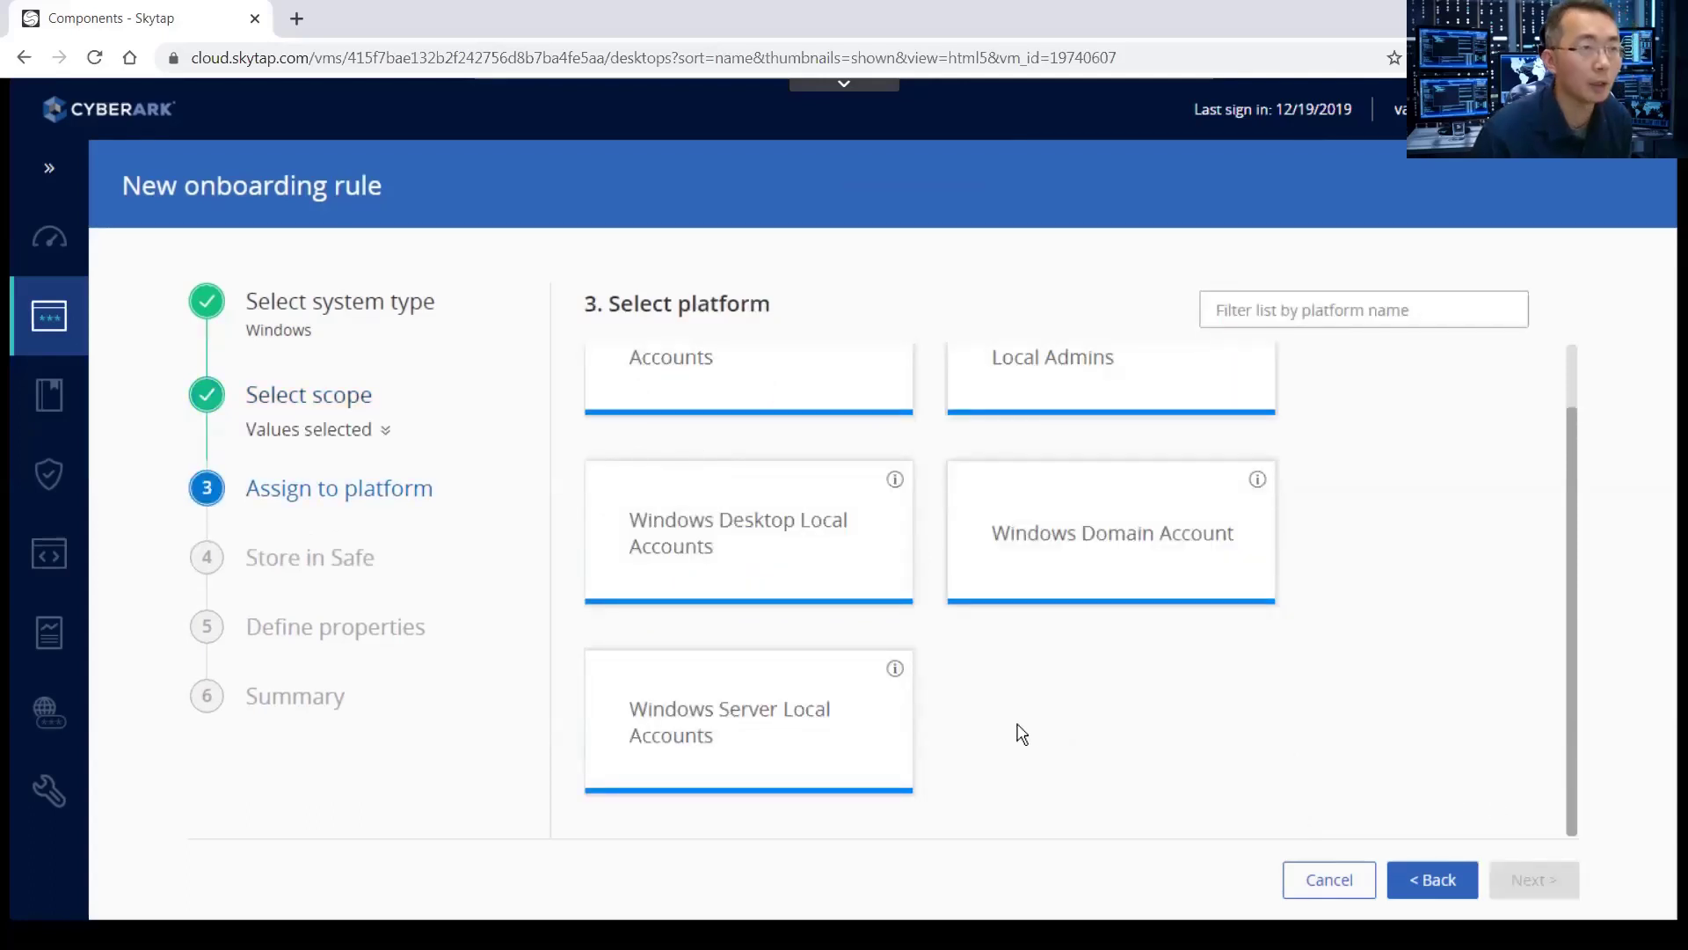
pyautogui.moveTo(748, 721)
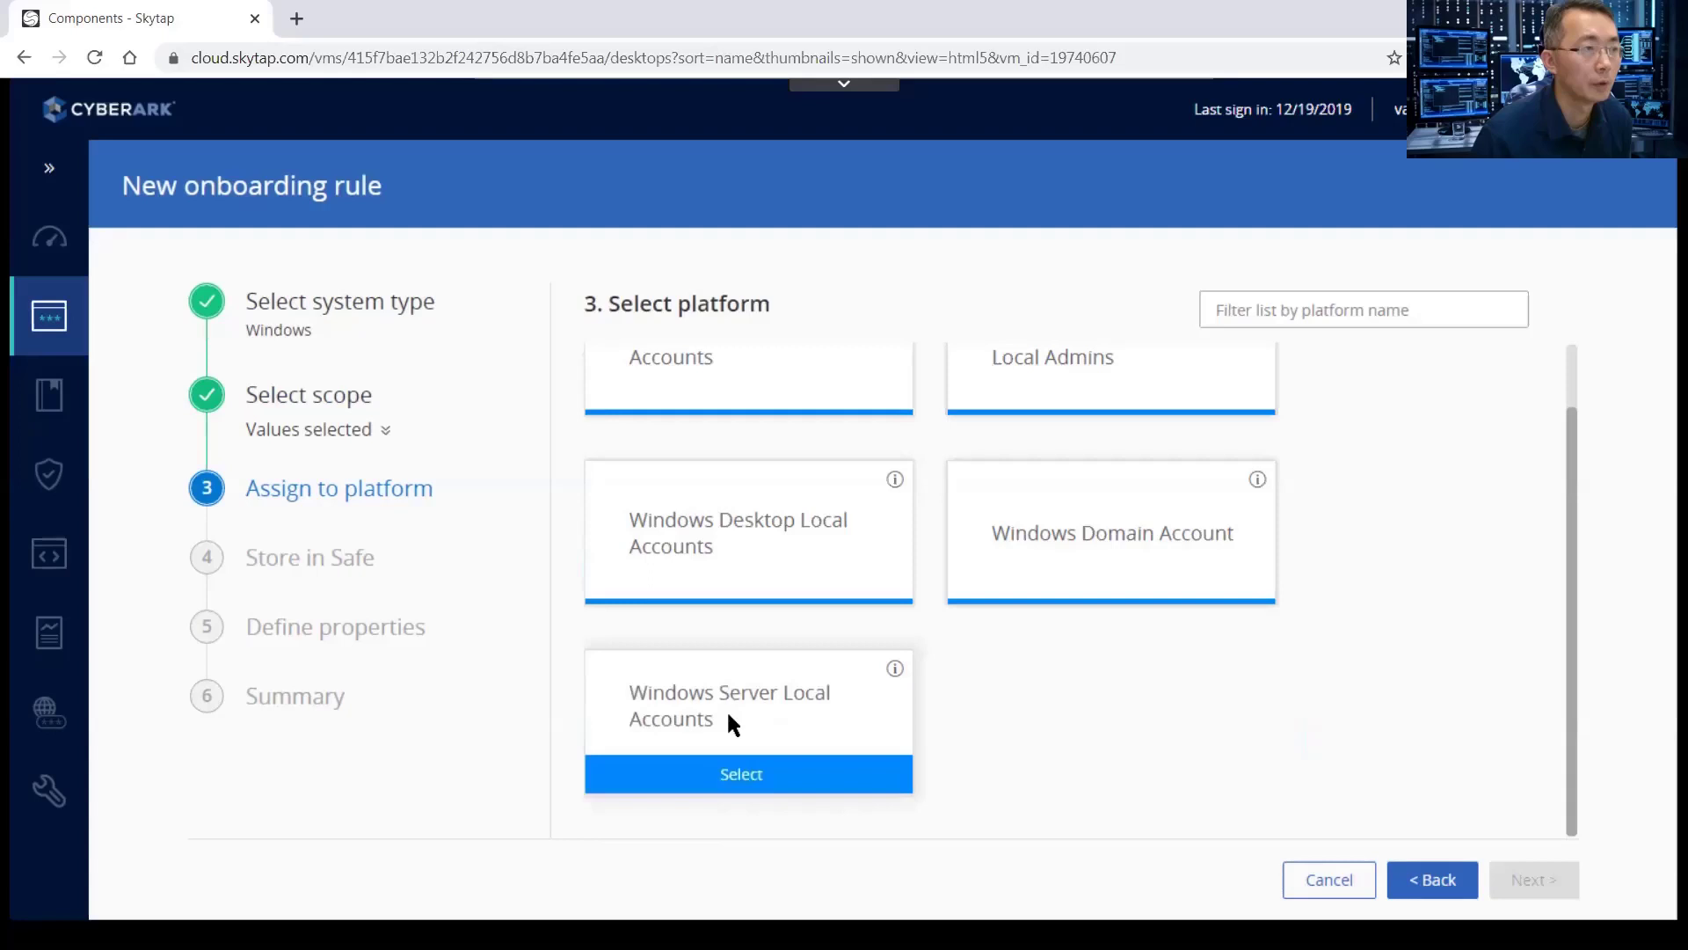
# - Change the platform to 51Sec Windows Server Local Admins and choose safe Win-Srv-Fin-US2
pyautogui.click(728, 716)
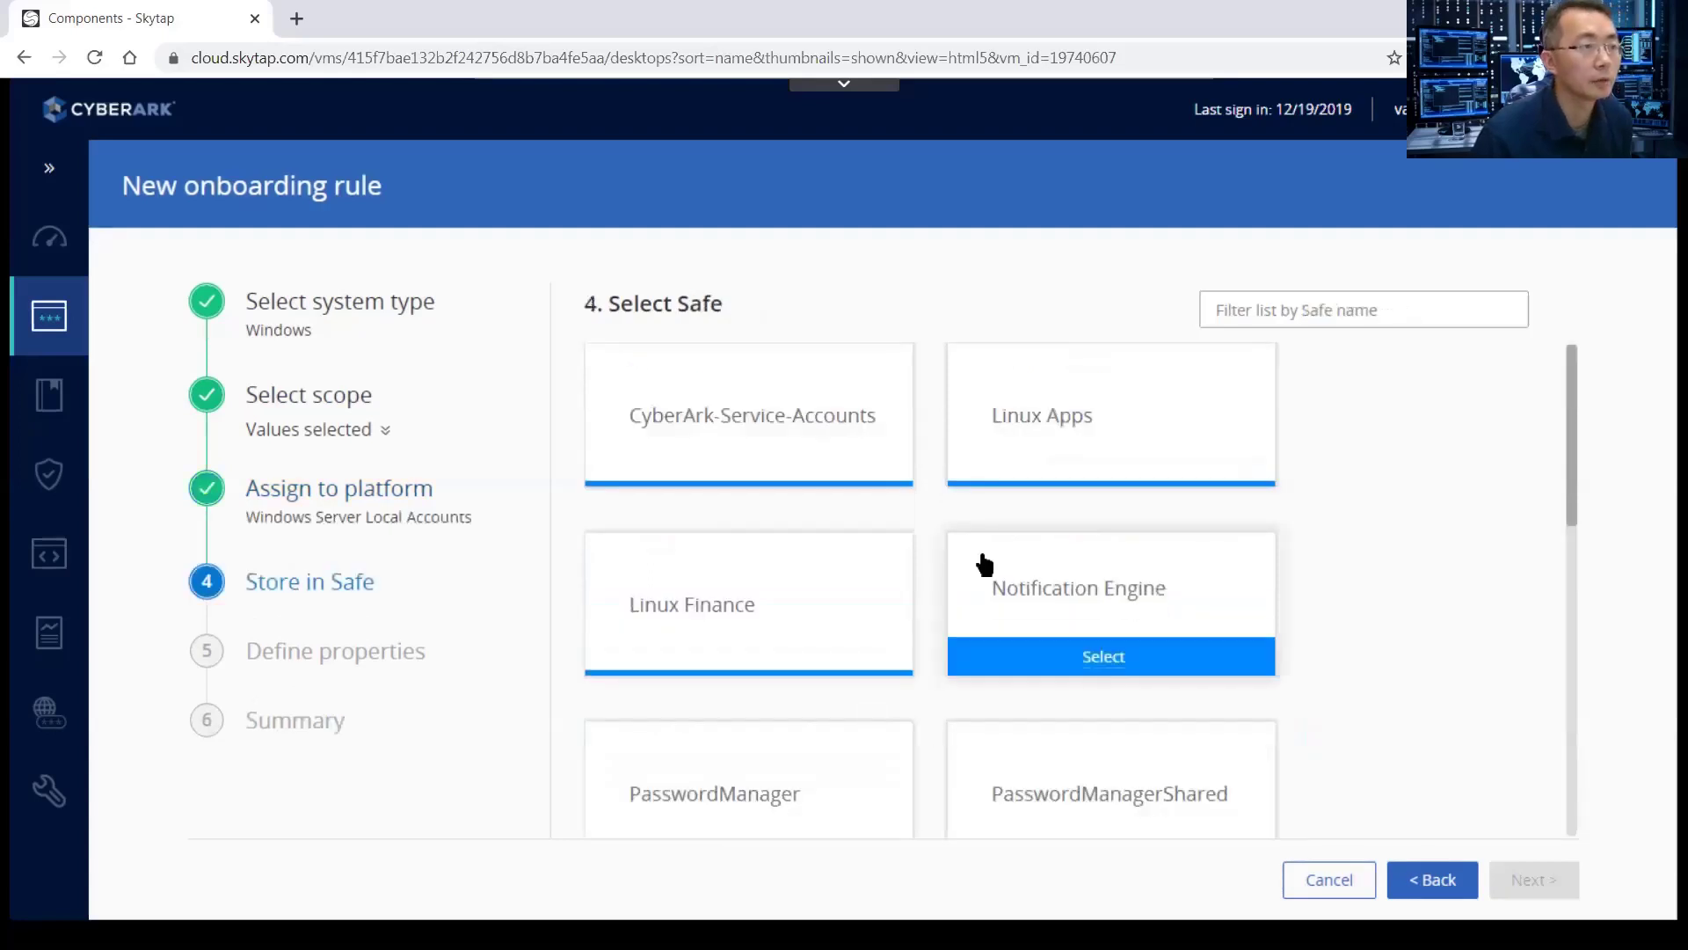
pyautogui.scroll(-3, 883, 585)
pyautogui.scroll(3, 886, 587)
pyautogui.click(1444, 886)
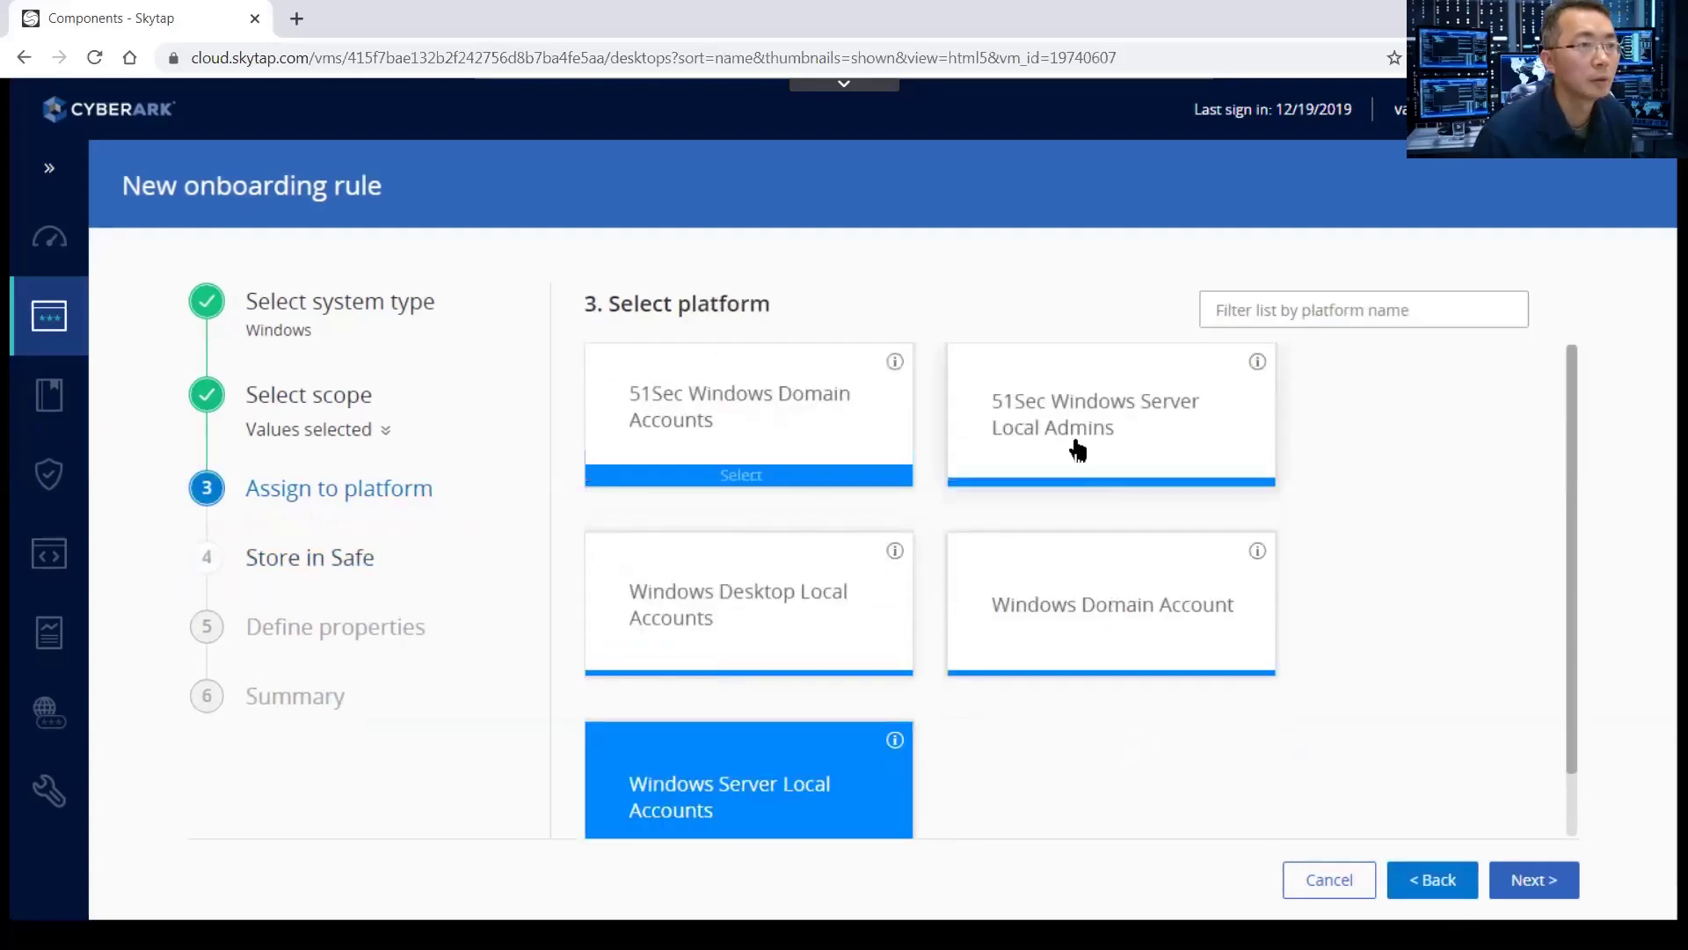
pyautogui.click(1078, 449)
pyautogui.click(1097, 483)
pyautogui.moveTo(748, 413)
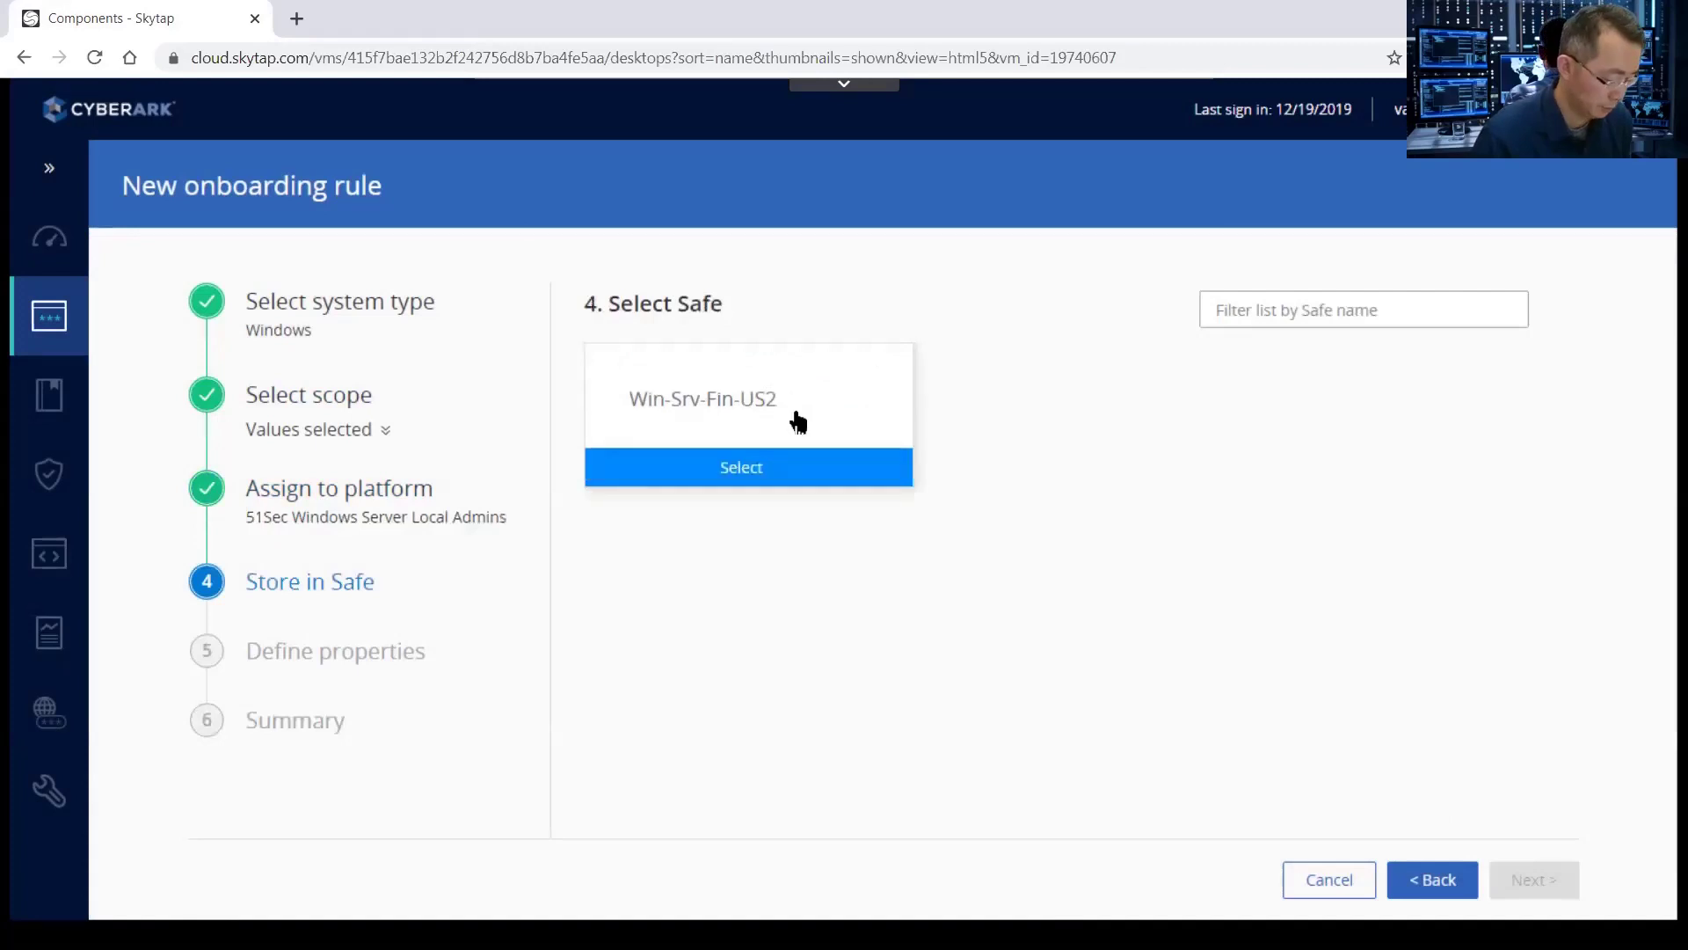
pyautogui.click(797, 419)
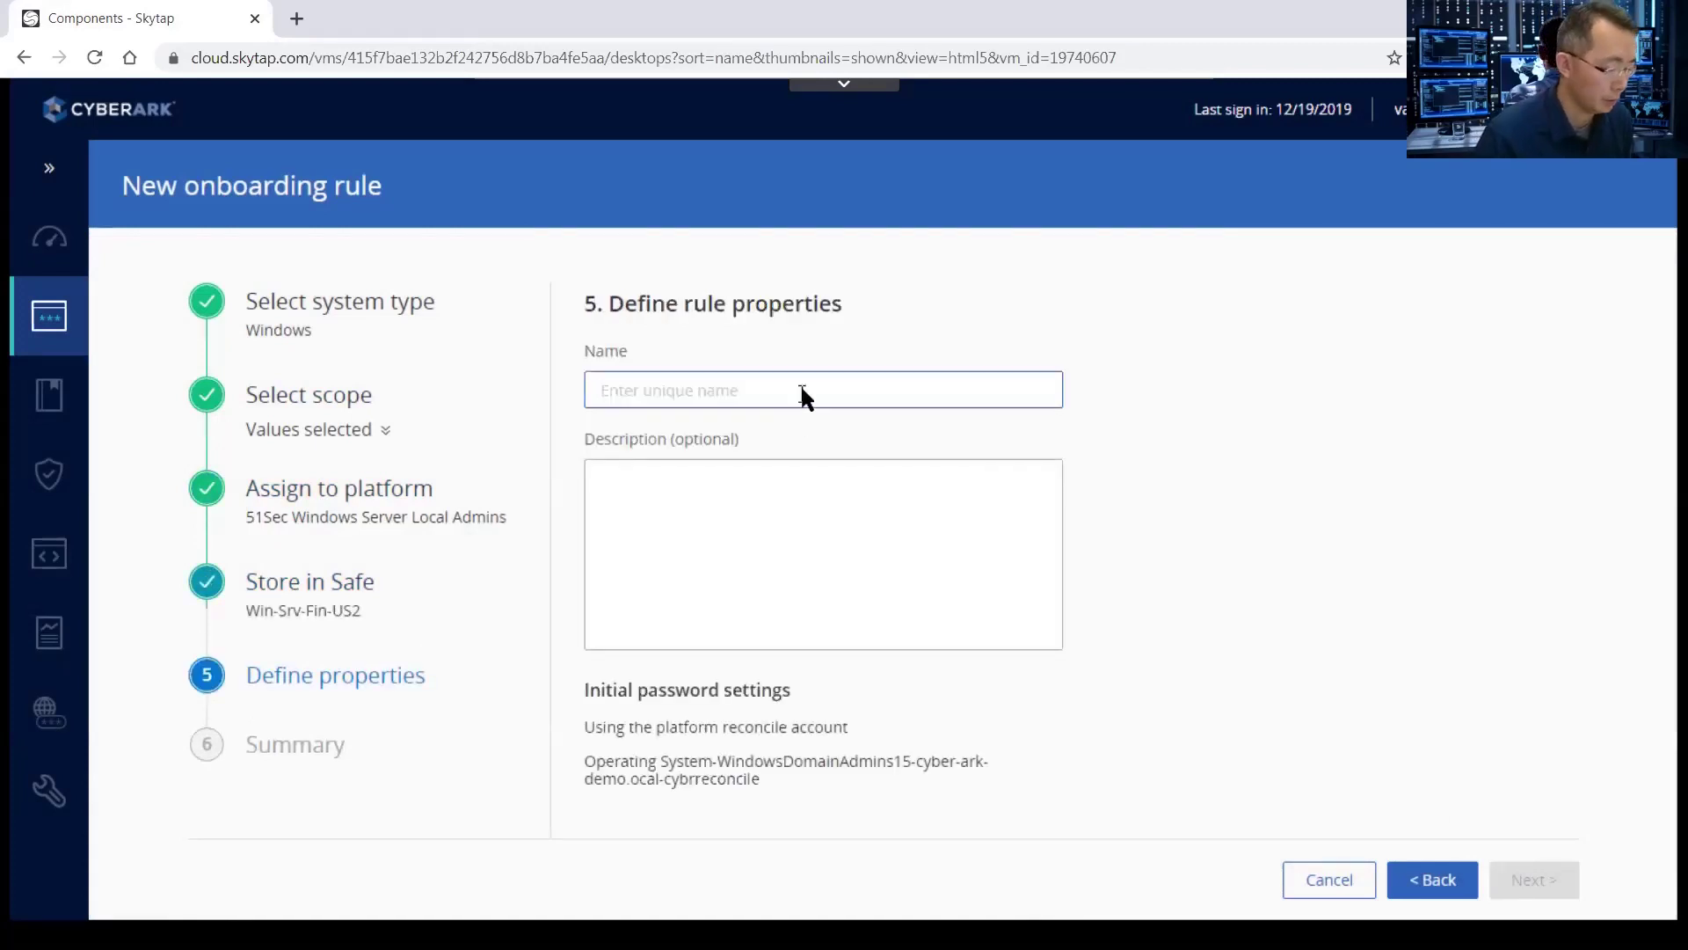
pyautogui.write('Disc')
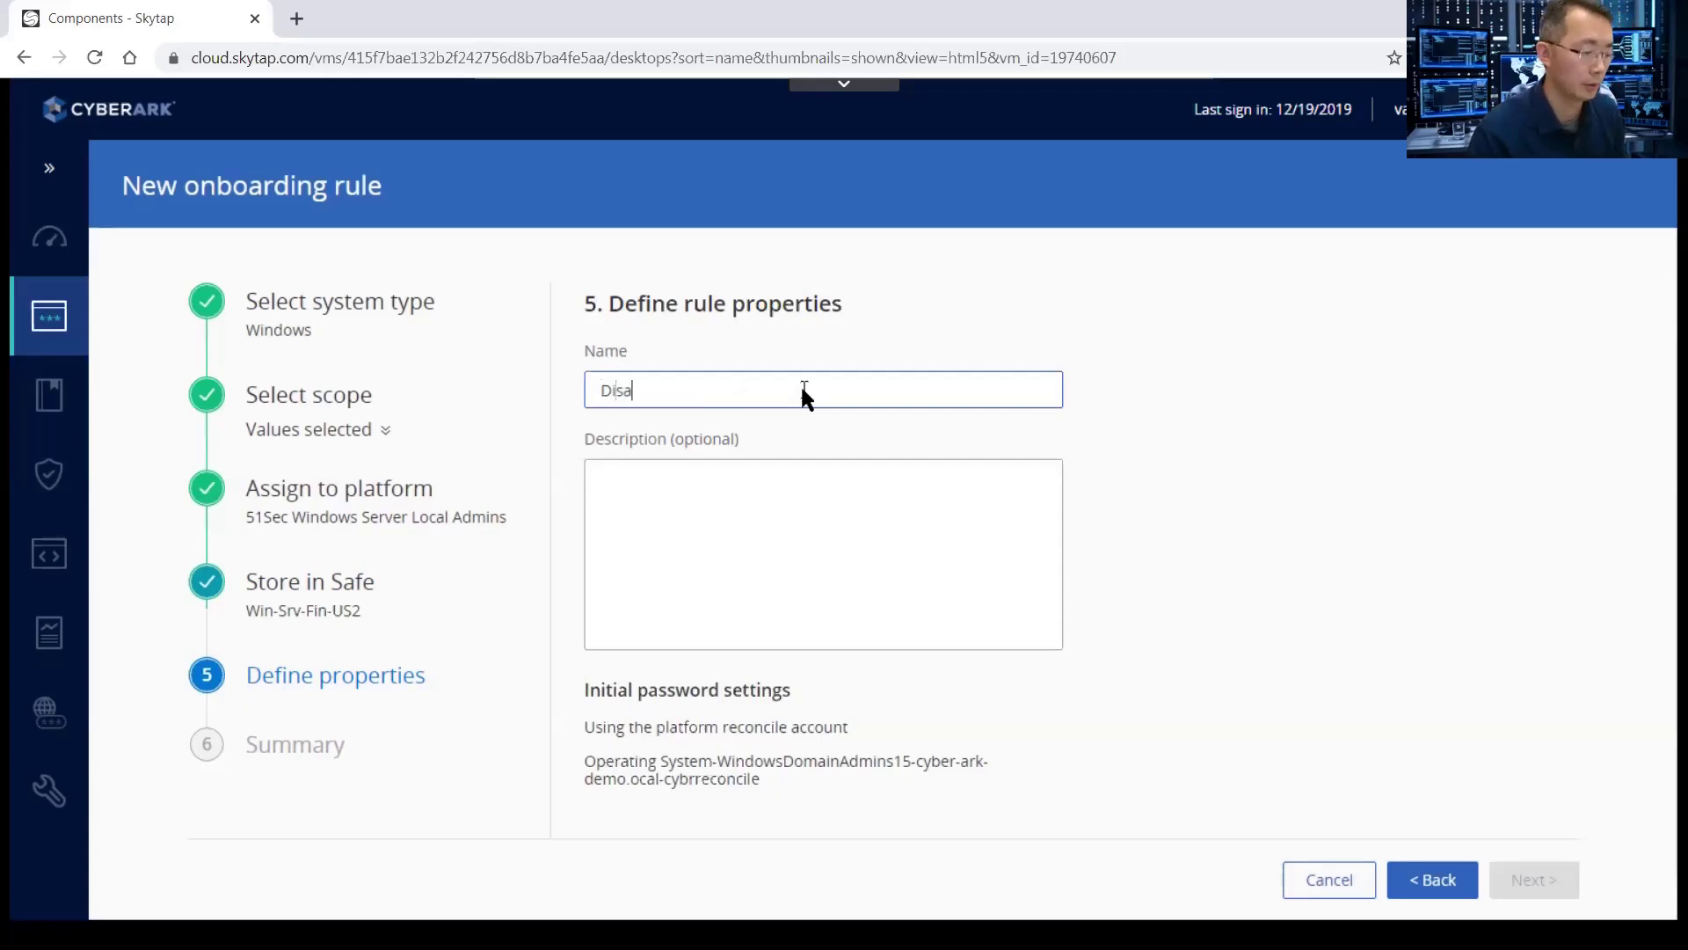
pyautogui.write('overy Rusers')
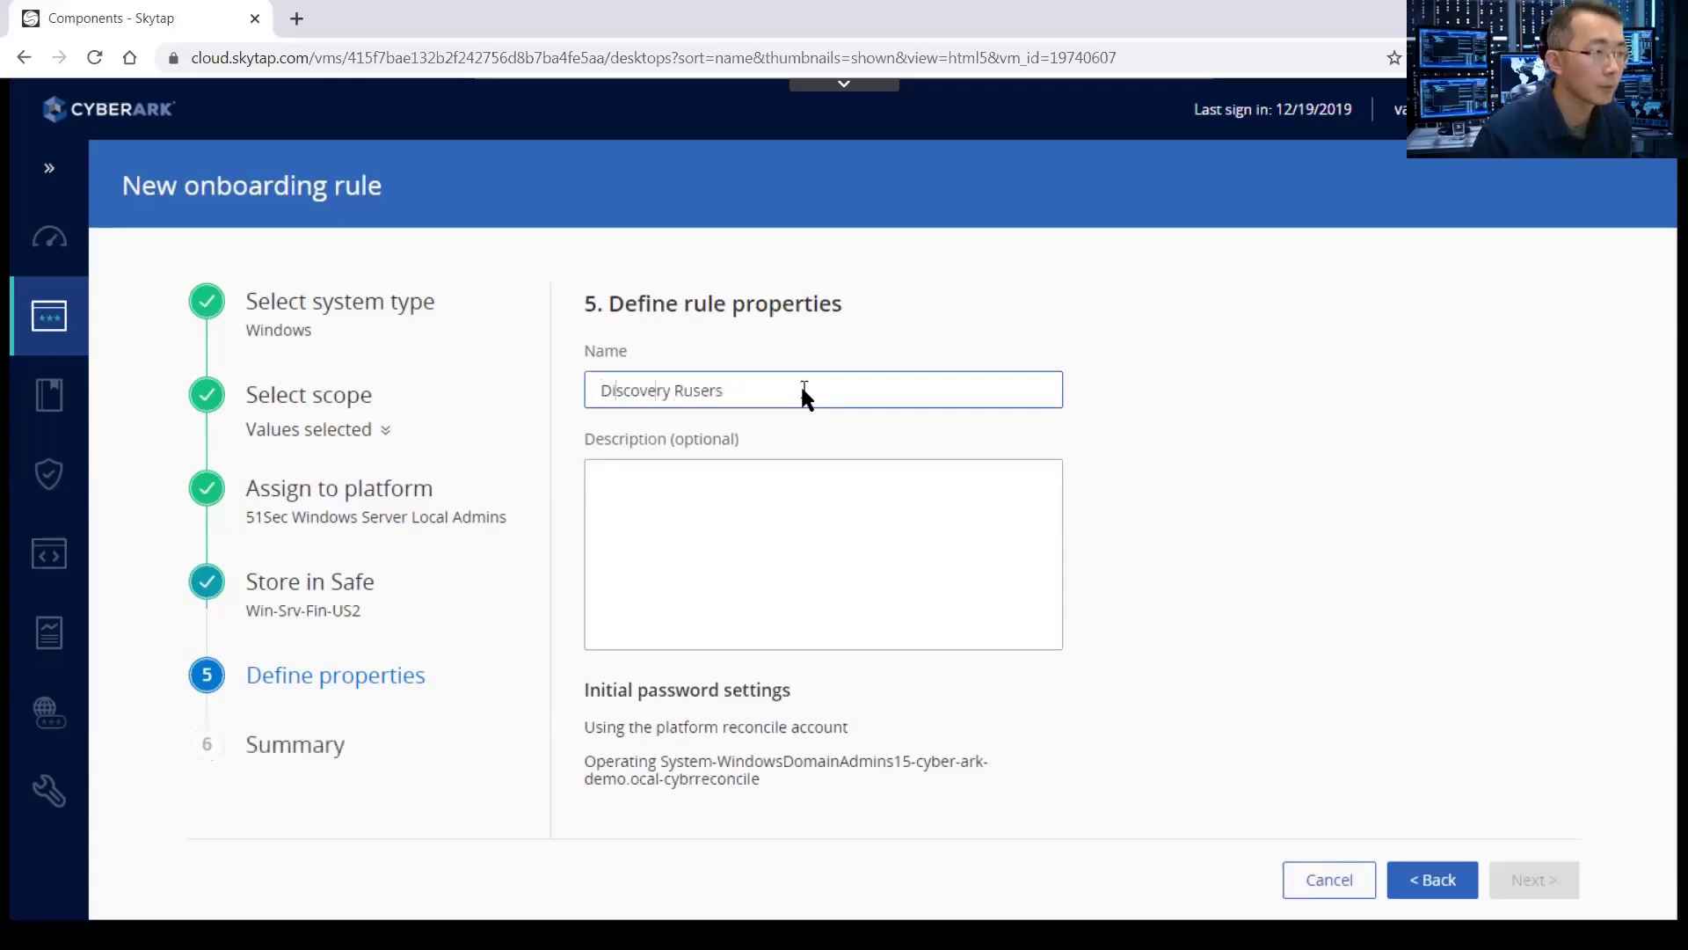
# - Name the rule 'Discovery Rusers', review its summary, and create it
pyautogui.click(787, 484)
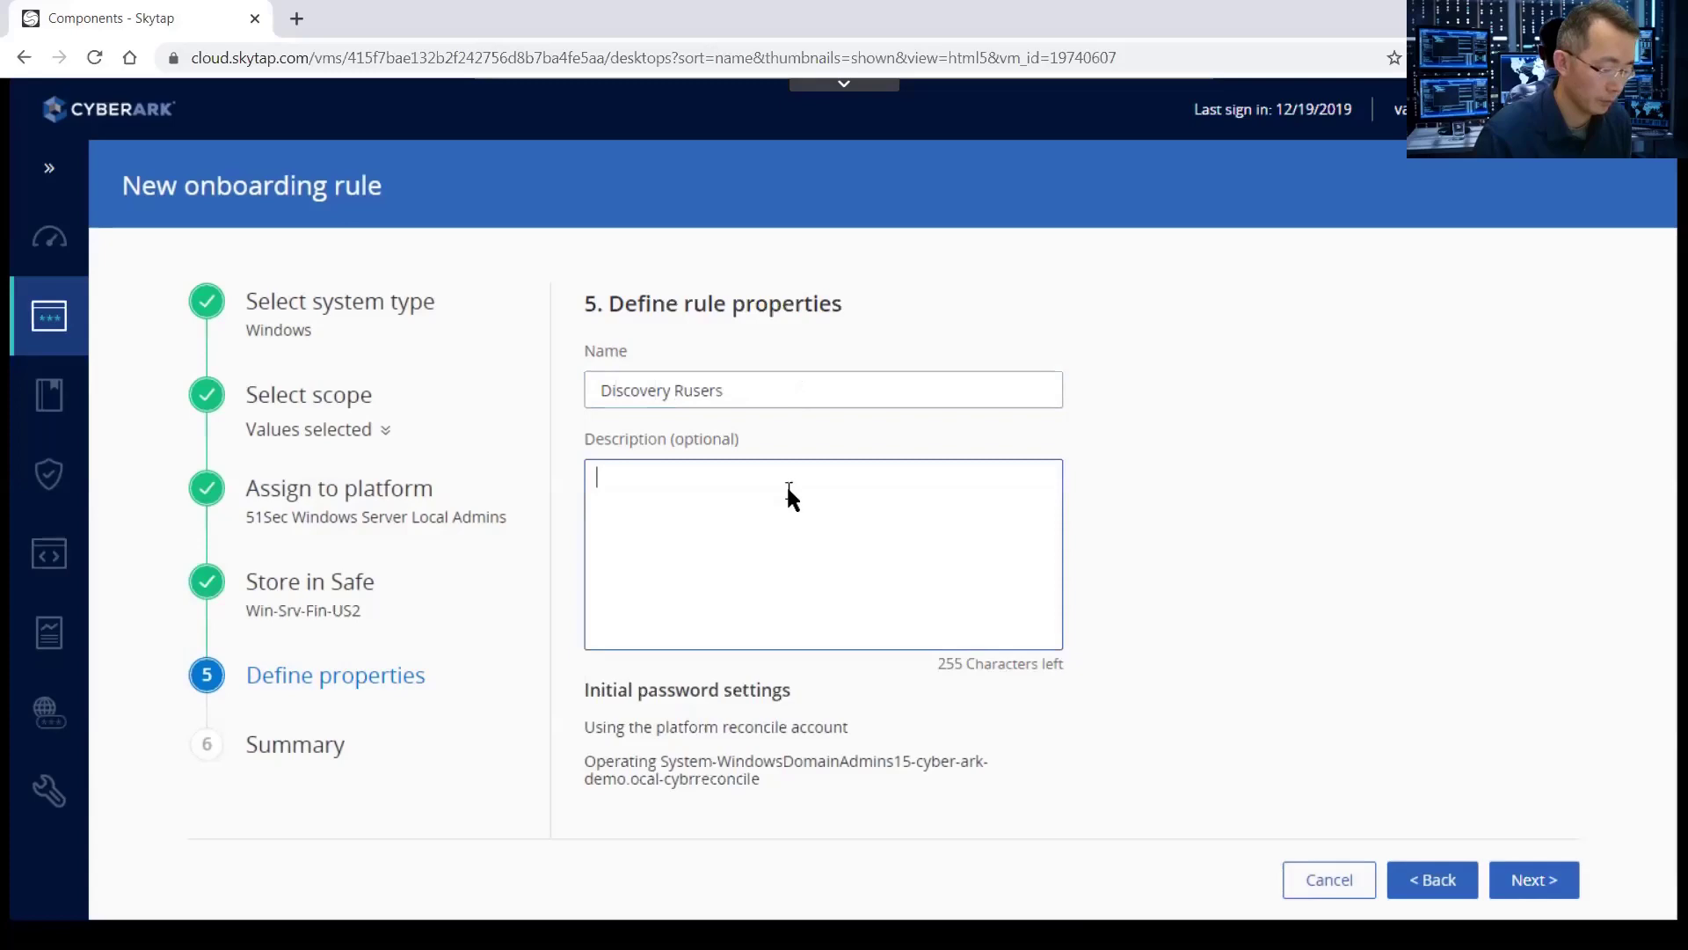
pyautogui.click(1538, 881)
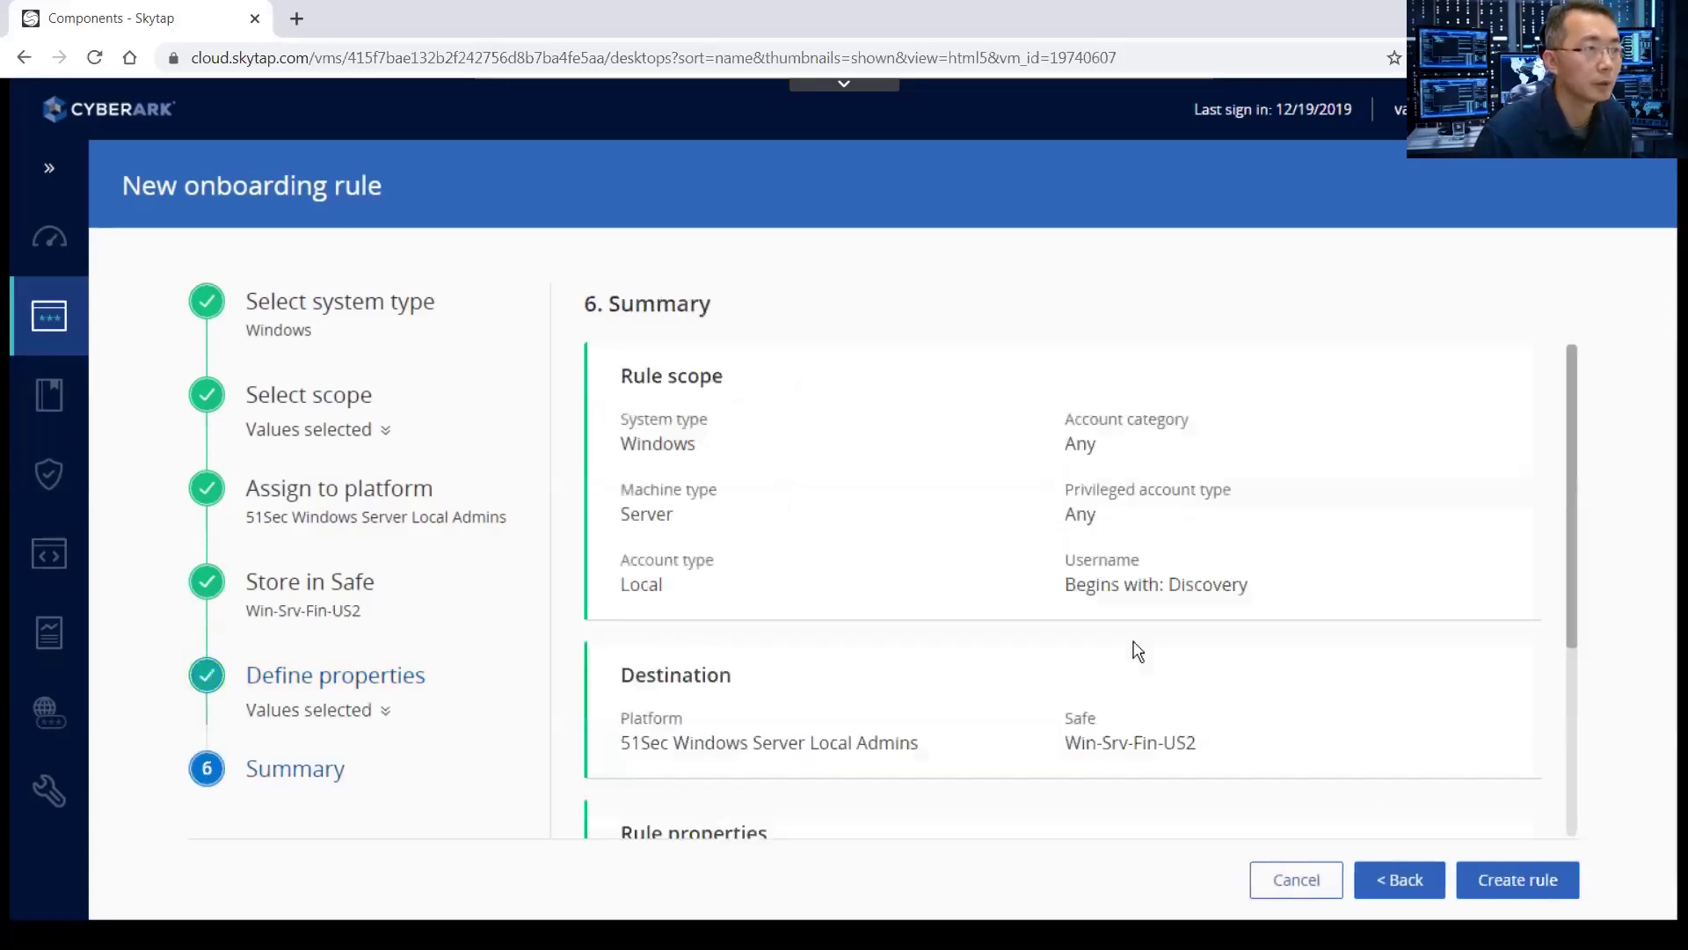
pyautogui.scroll(-3, 1069, 607)
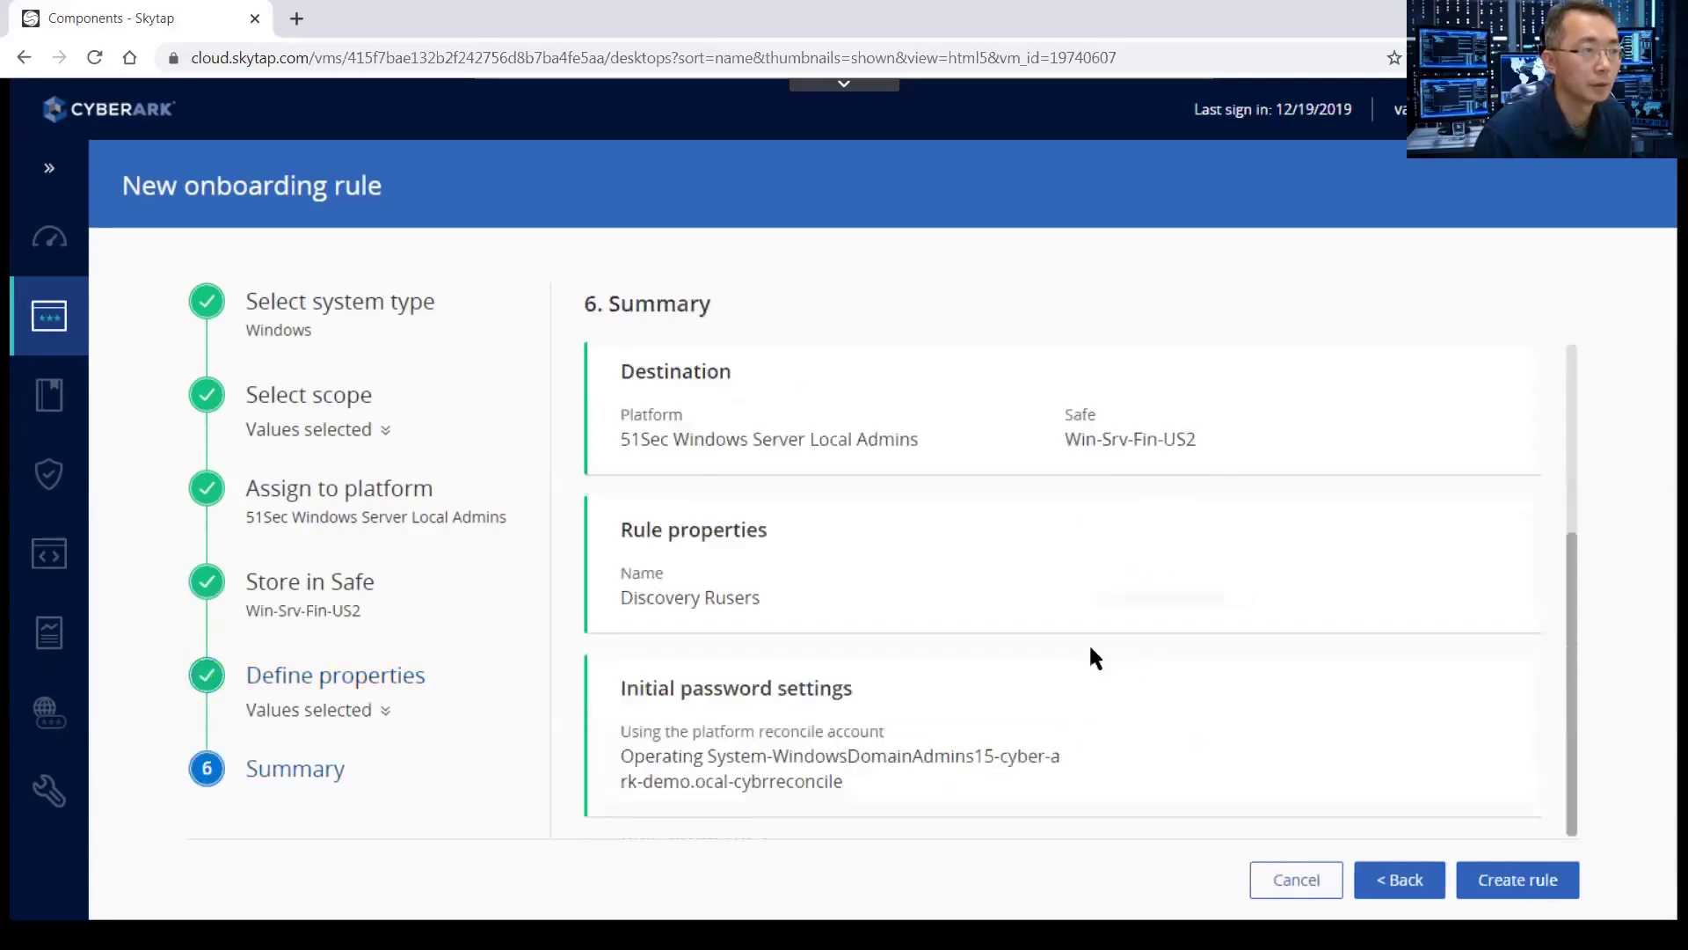
pyautogui.click(1530, 881)
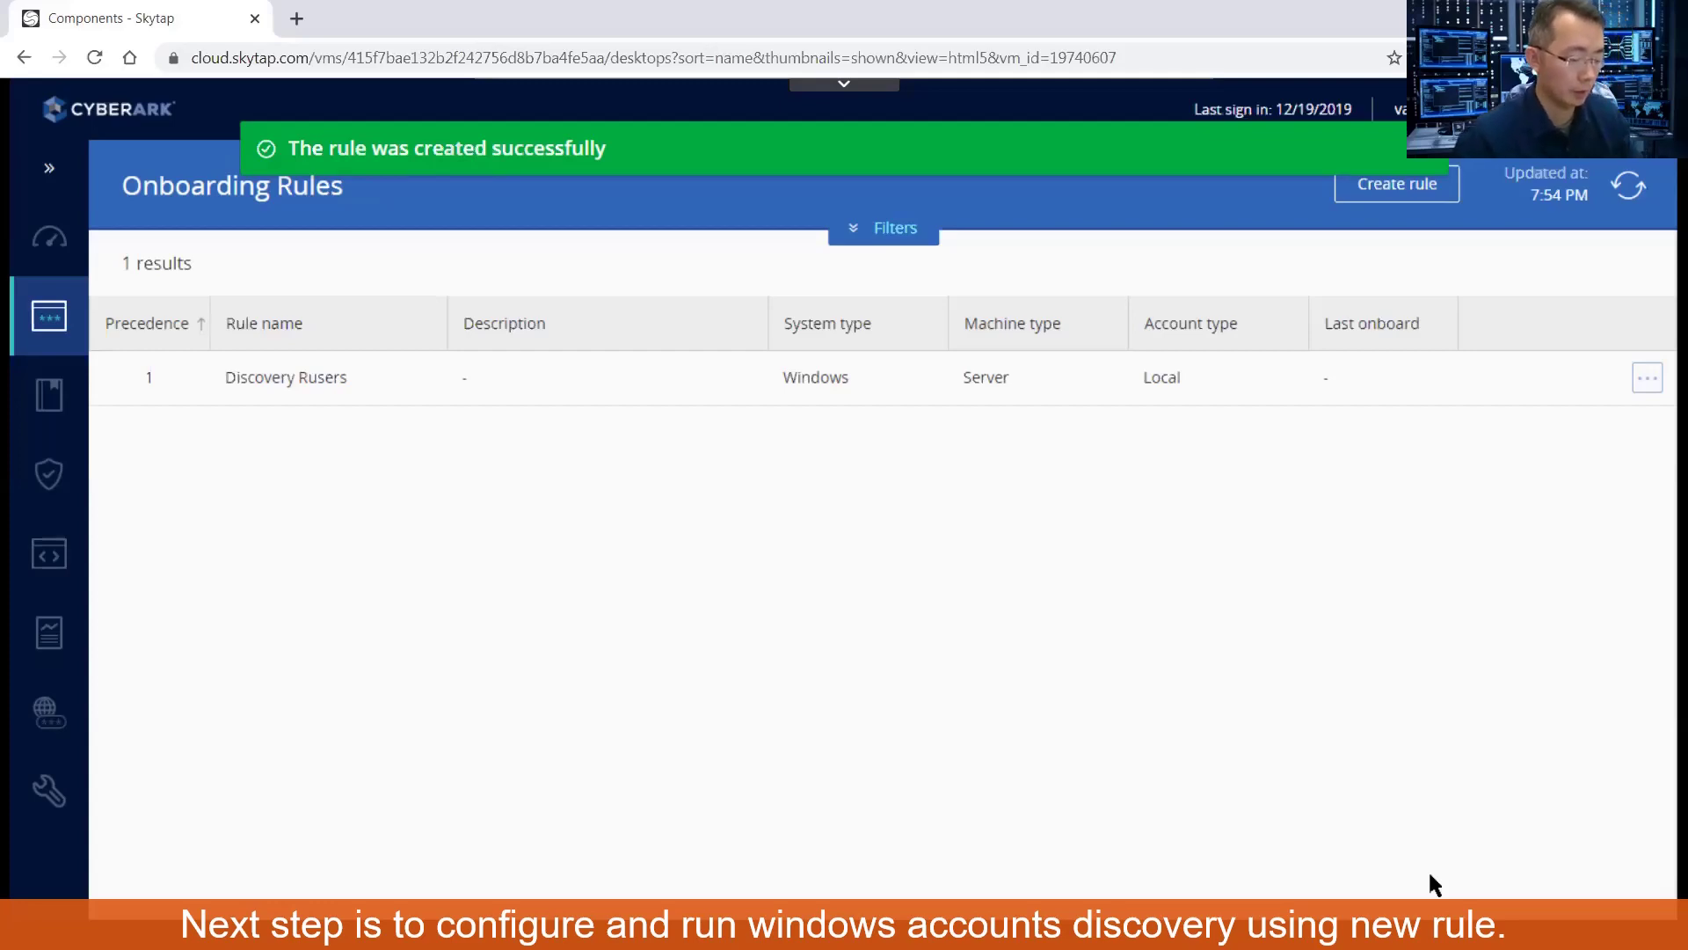
pyautogui.moveTo(48, 316)
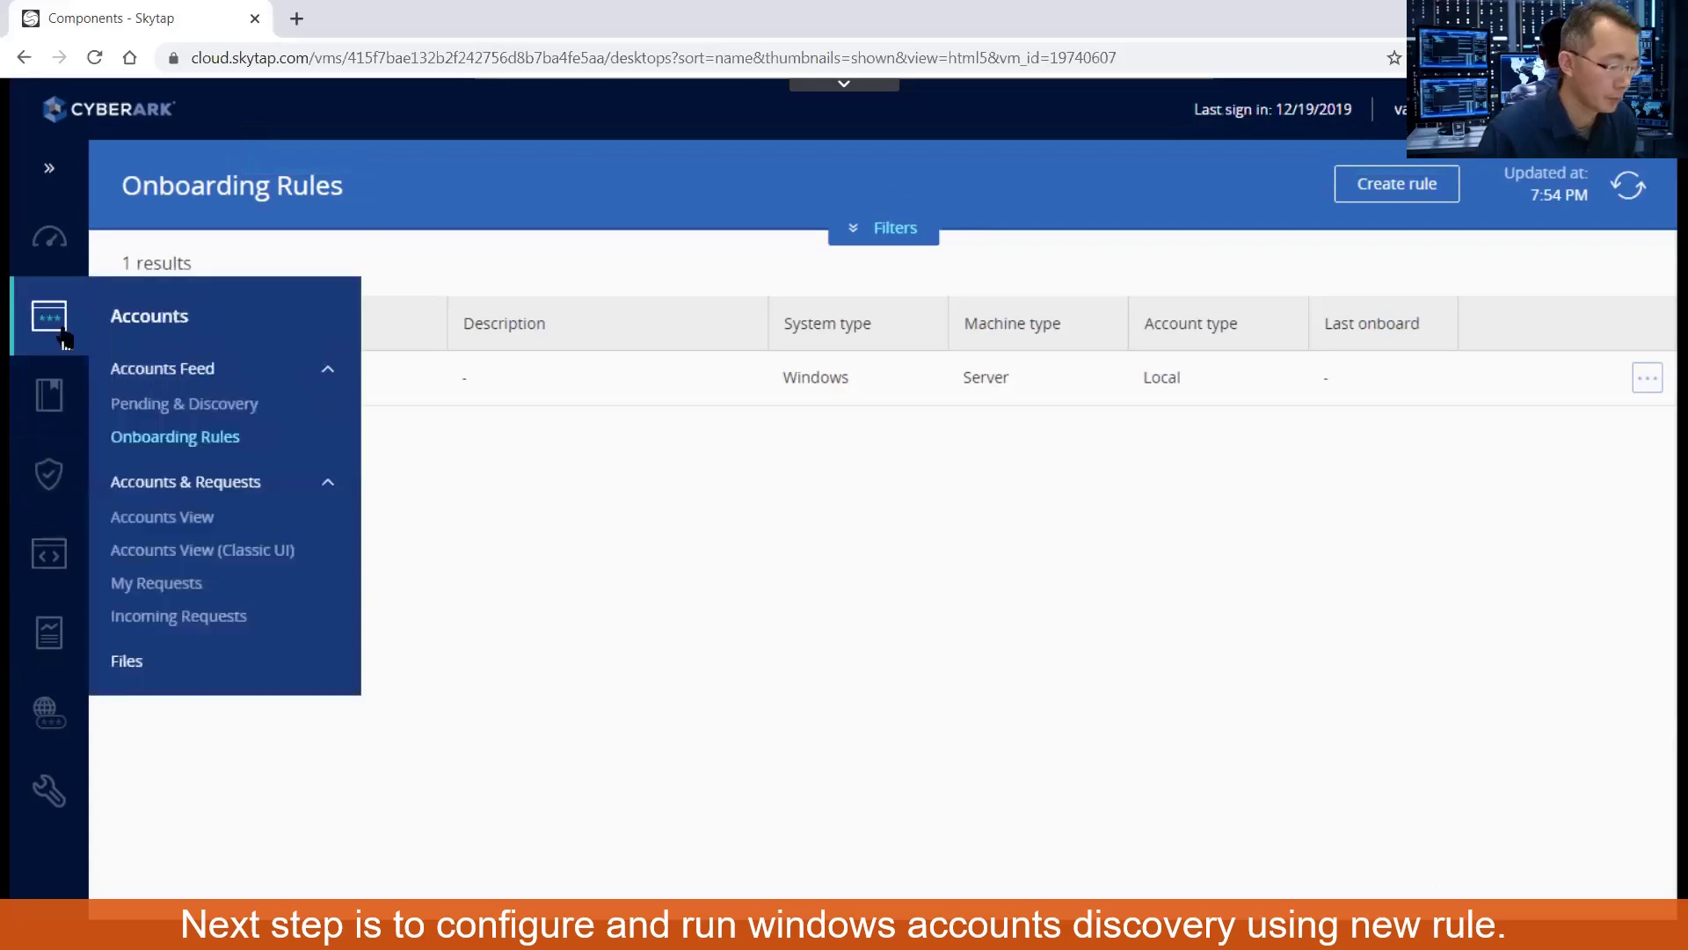
# - Open Pending & Discovery, then Discovery Management, to begin a new Windows discovery
pyautogui.click(198, 406)
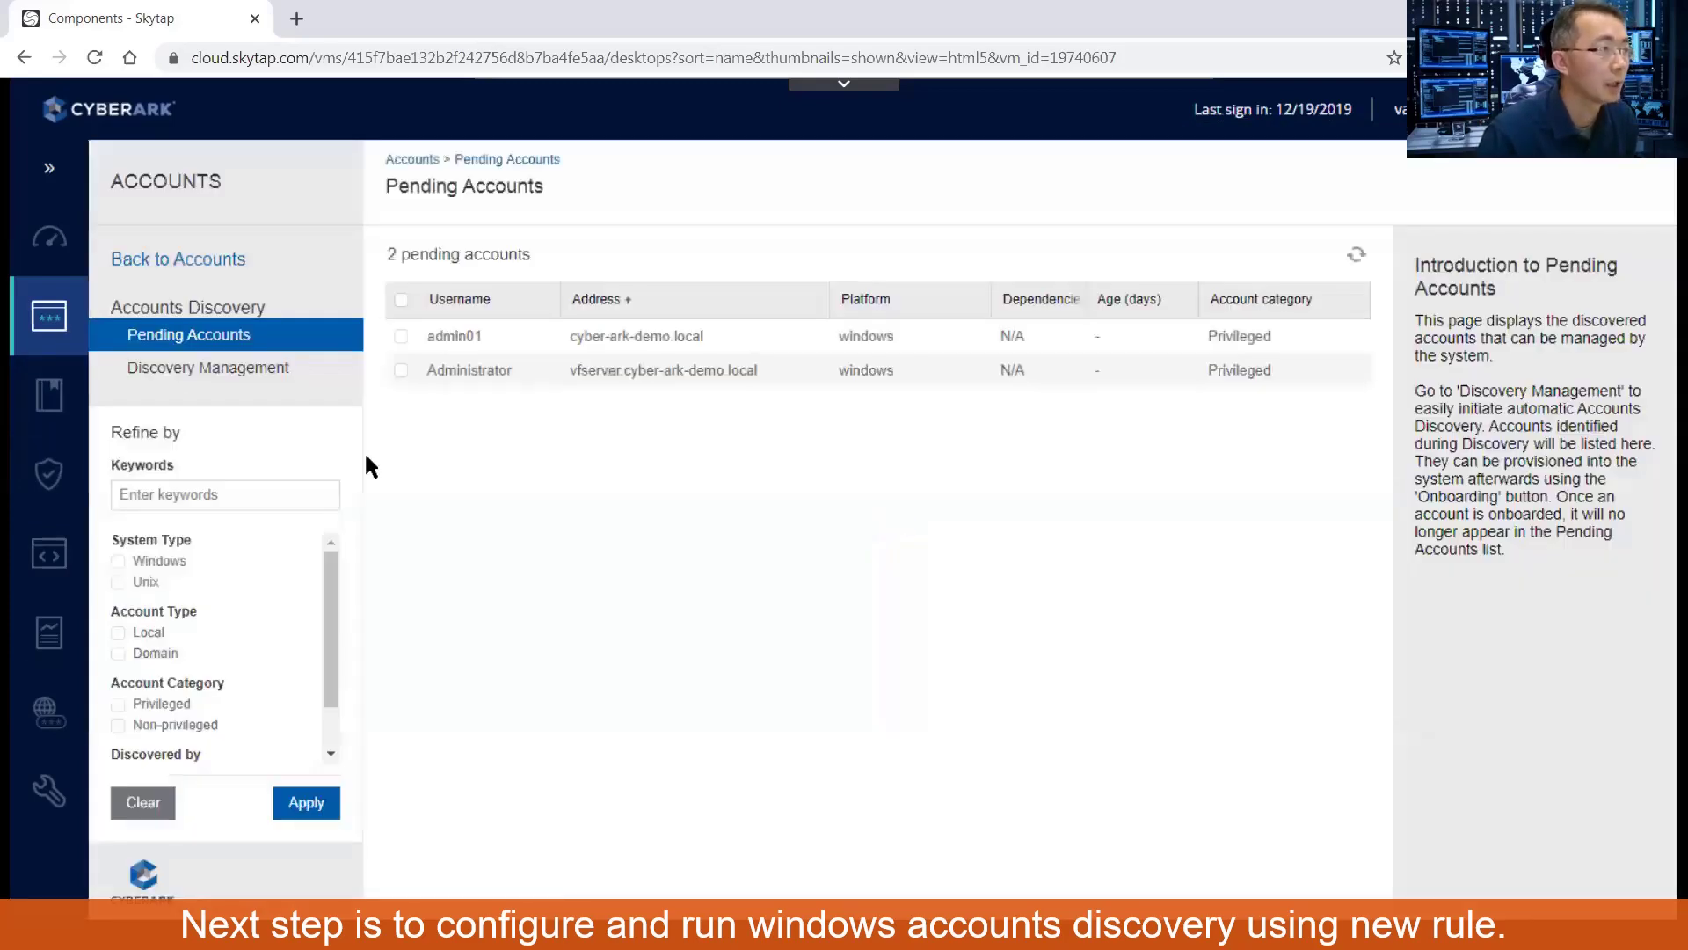
pyautogui.click(291, 373)
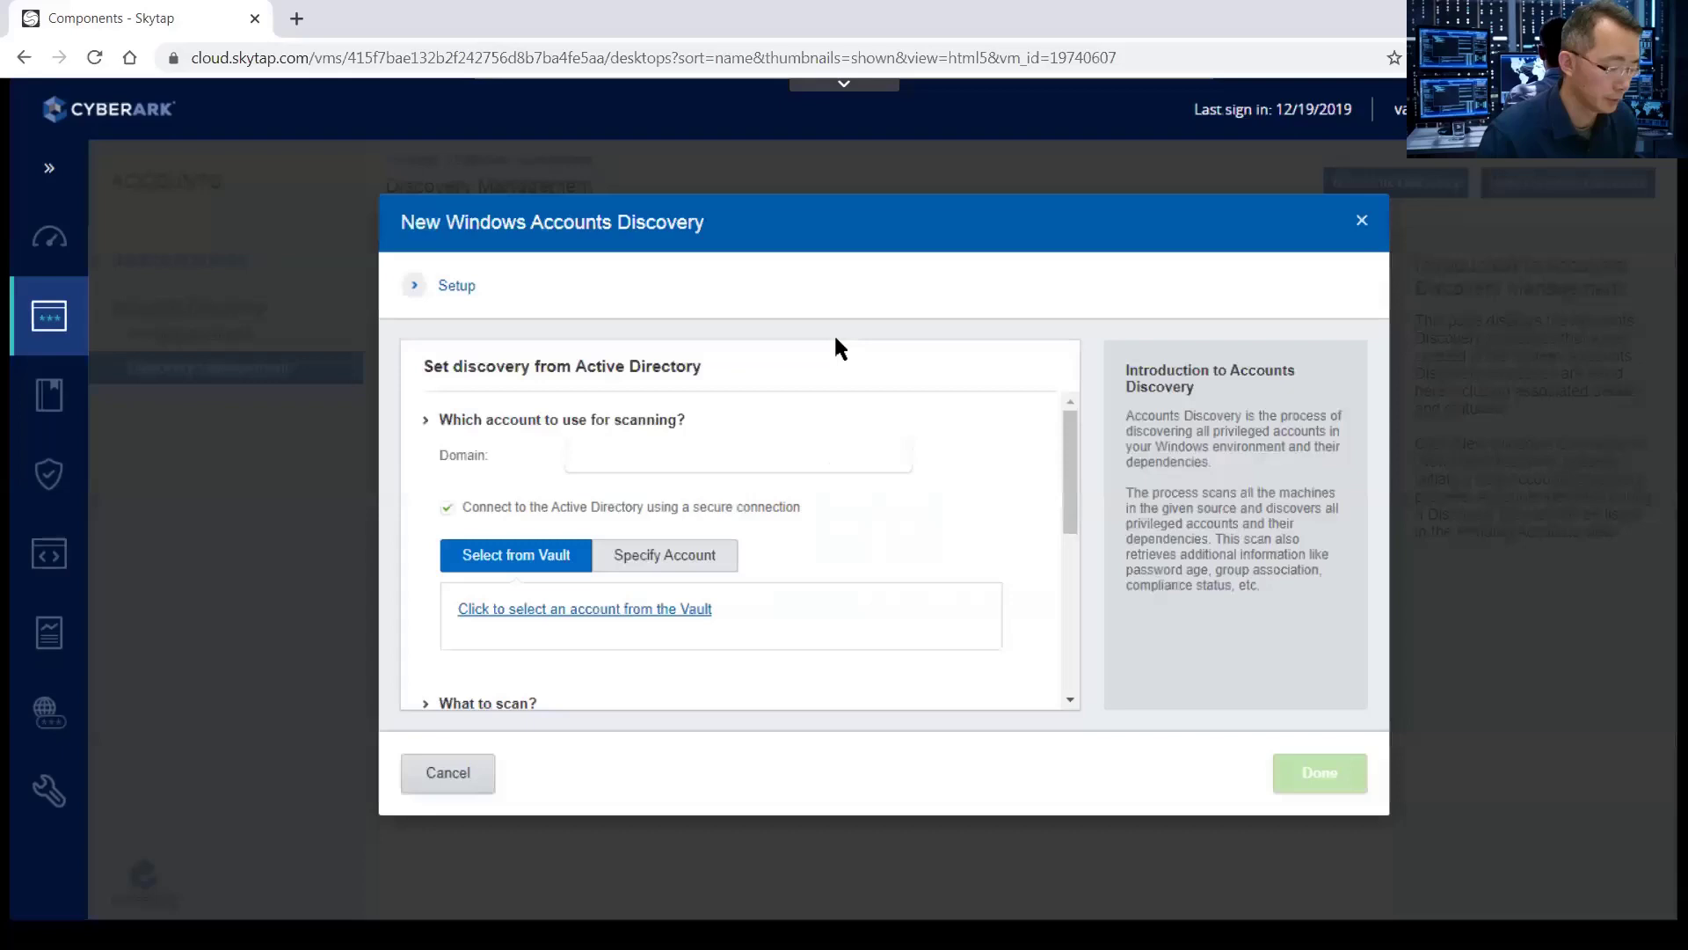
# - Enter domain cyber-ark-demo.local and select the Vault account Cybrscan for scanning
pyautogui.click(720, 465)
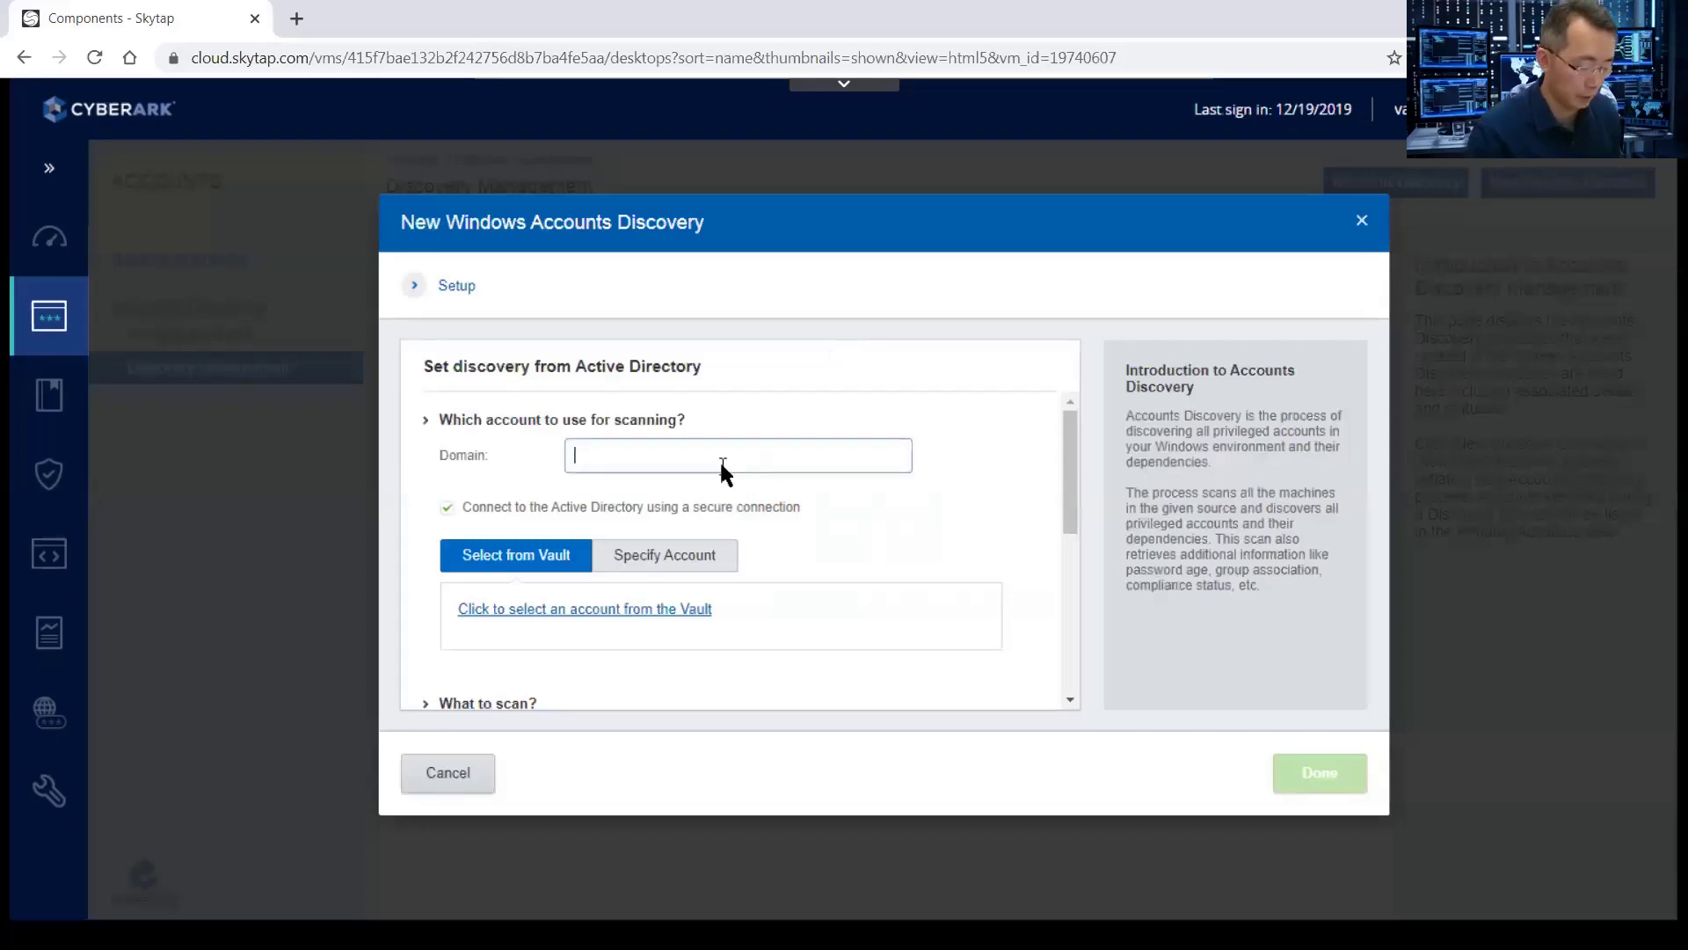
pyautogui.write('cyber-ark-demo.local')
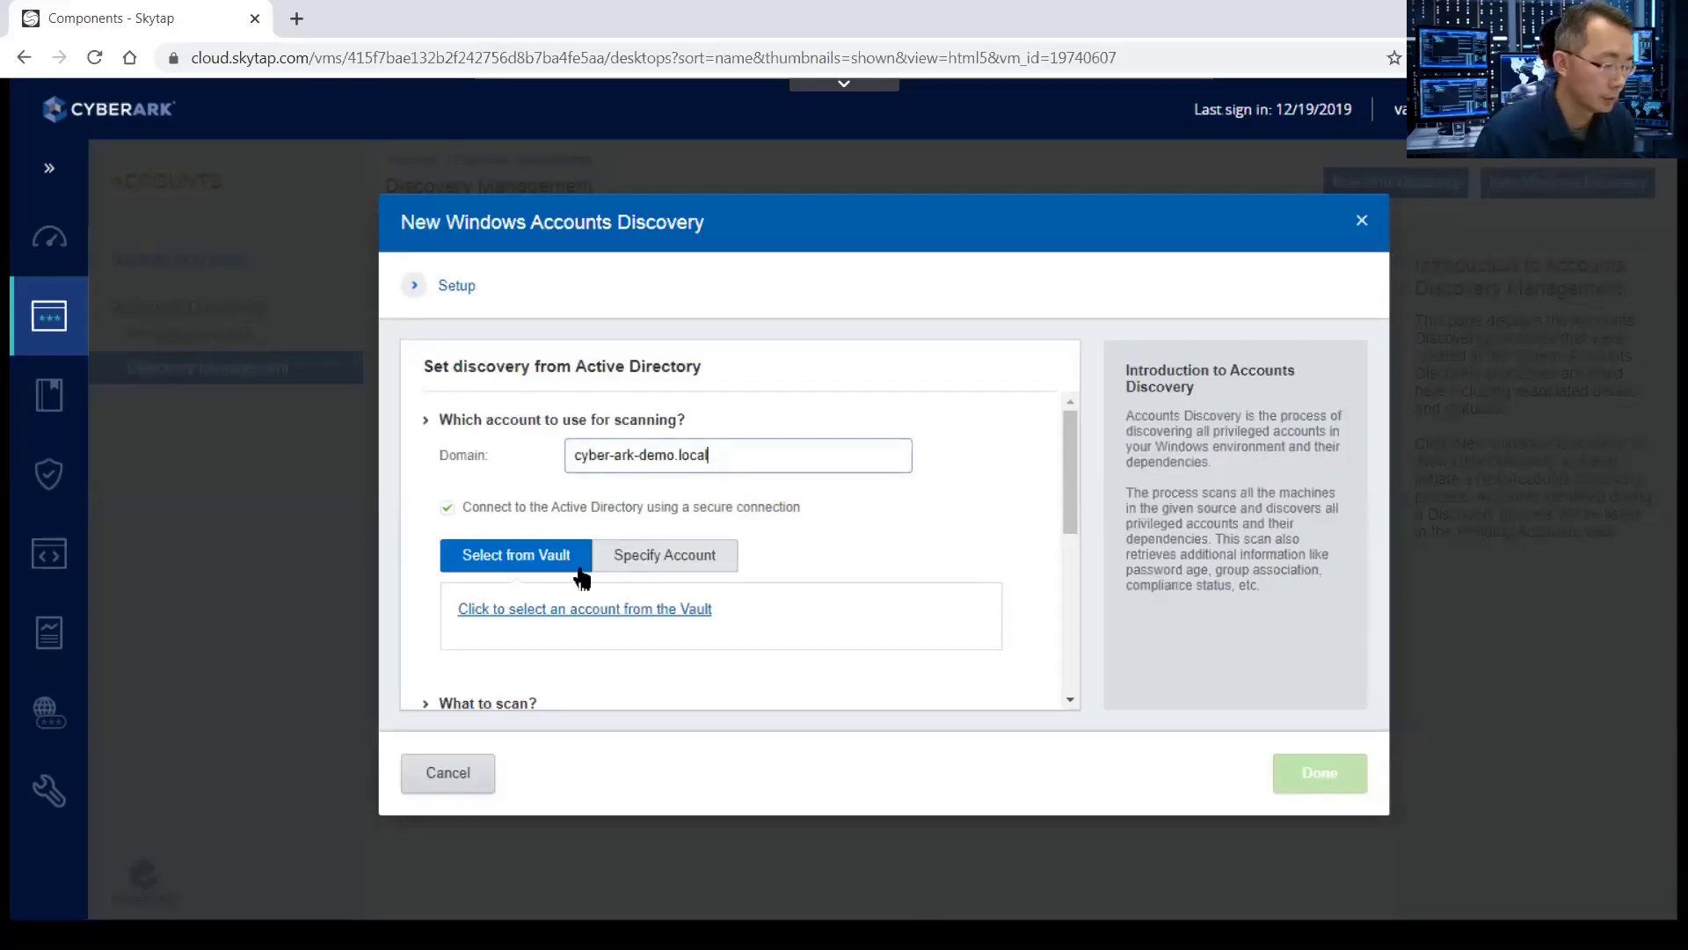
pyautogui.click(685, 609)
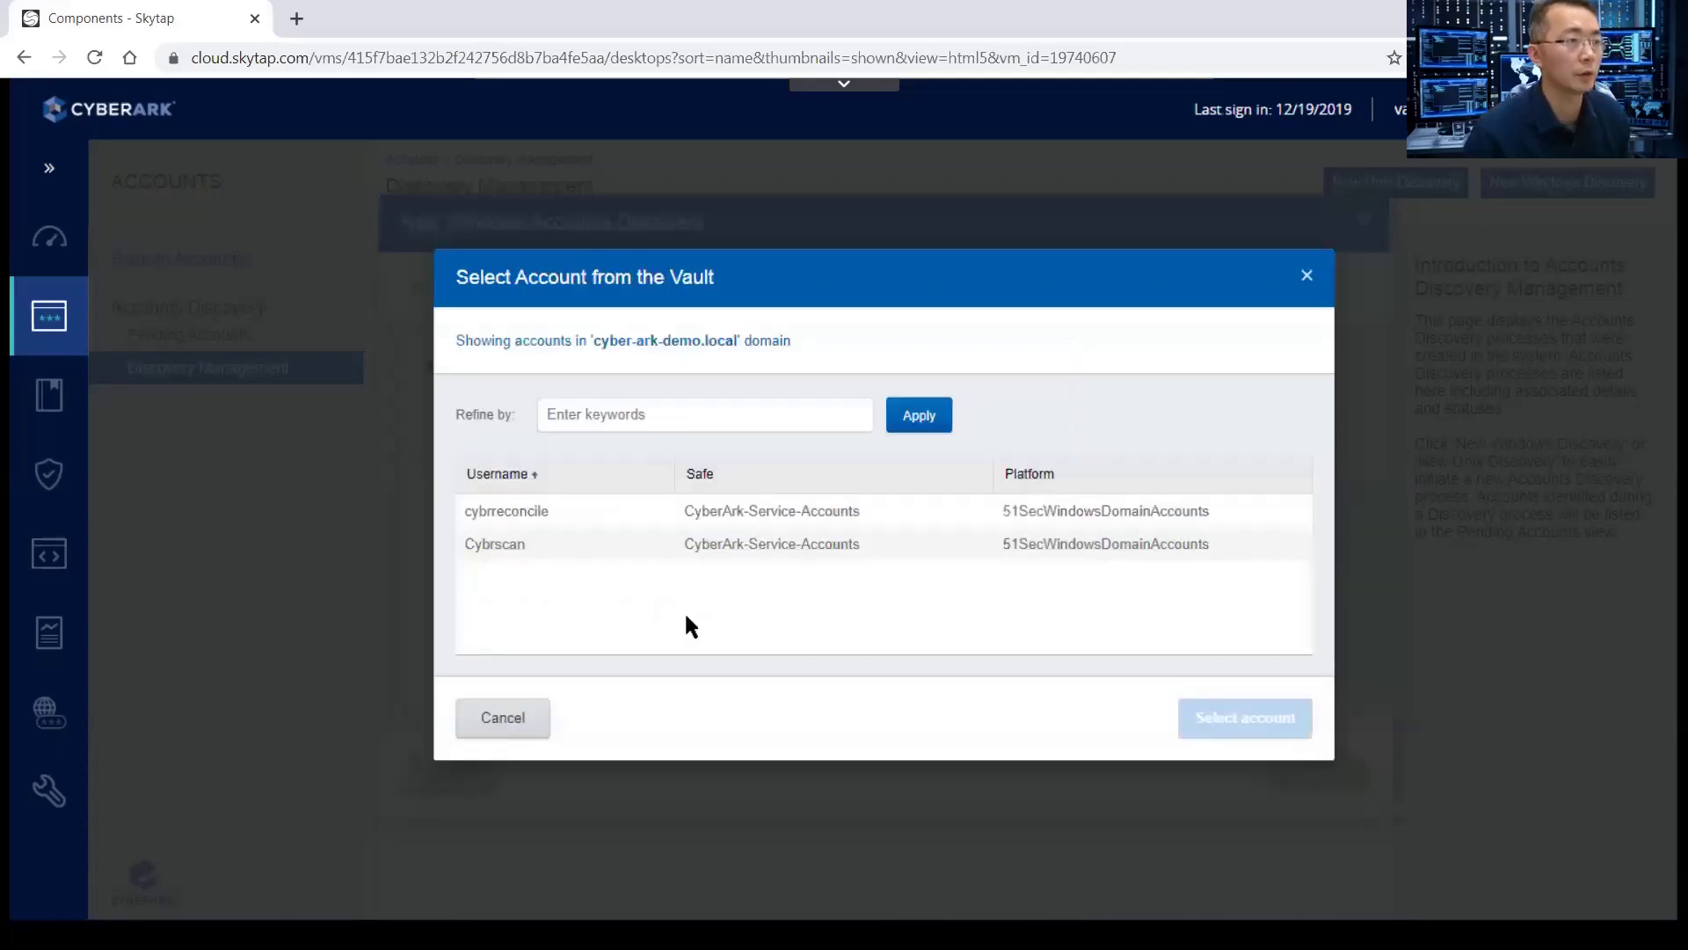
pyautogui.click(611, 541)
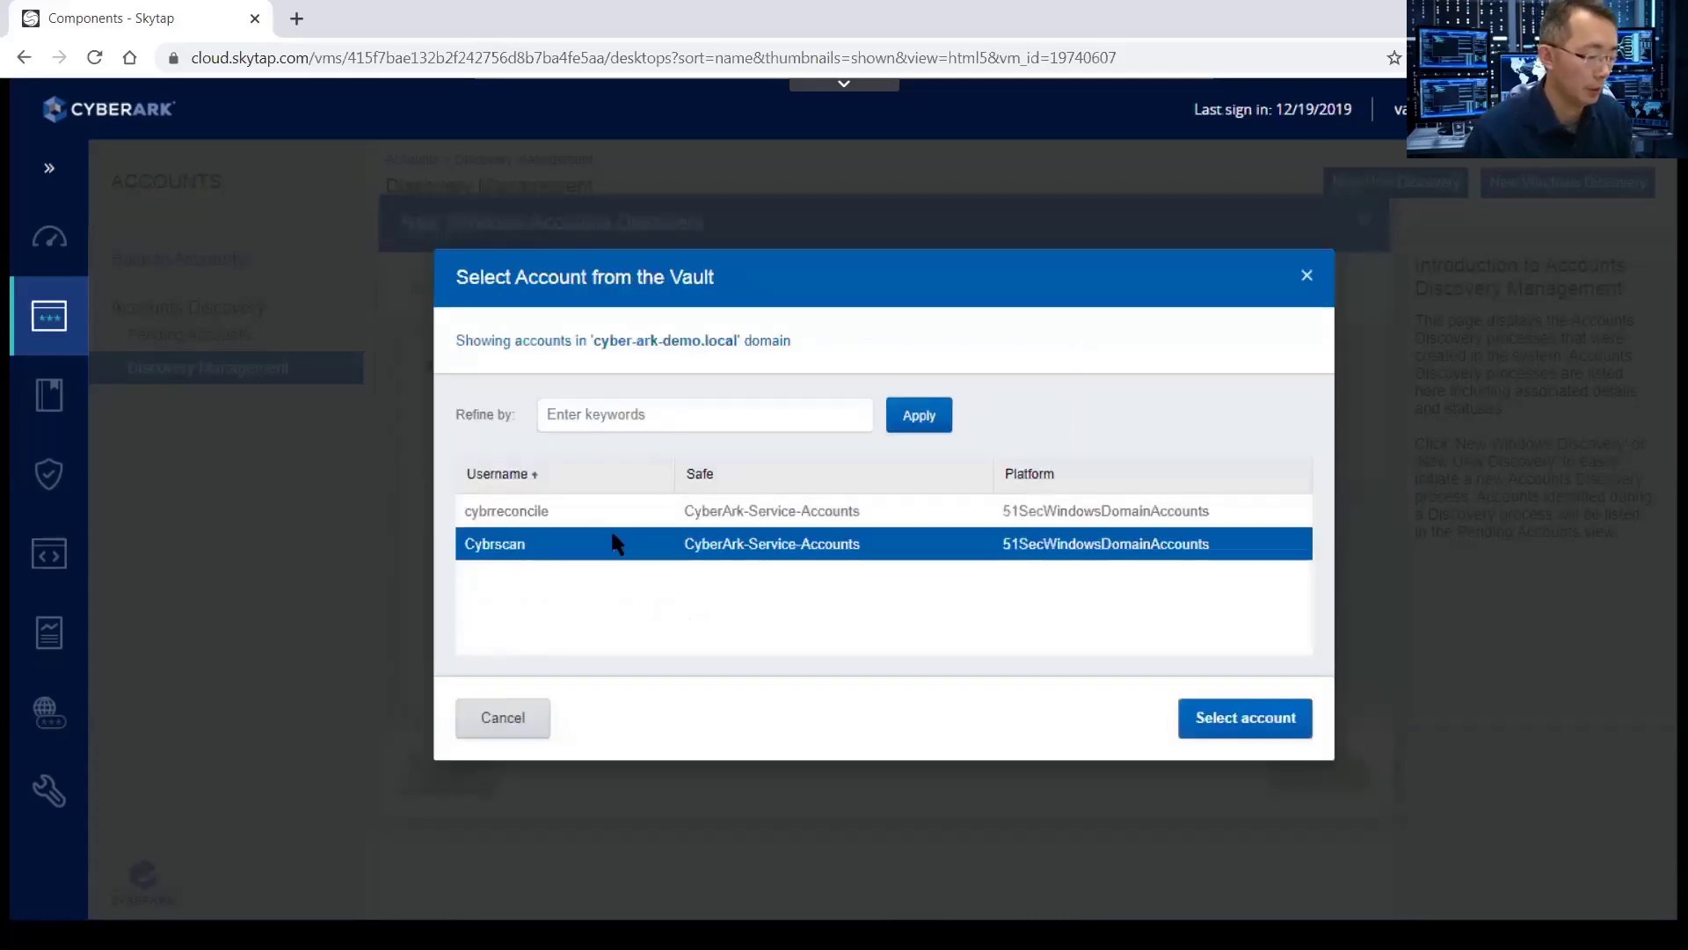
pyautogui.click(1194, 726)
pyautogui.scroll(-2, 792, 601)
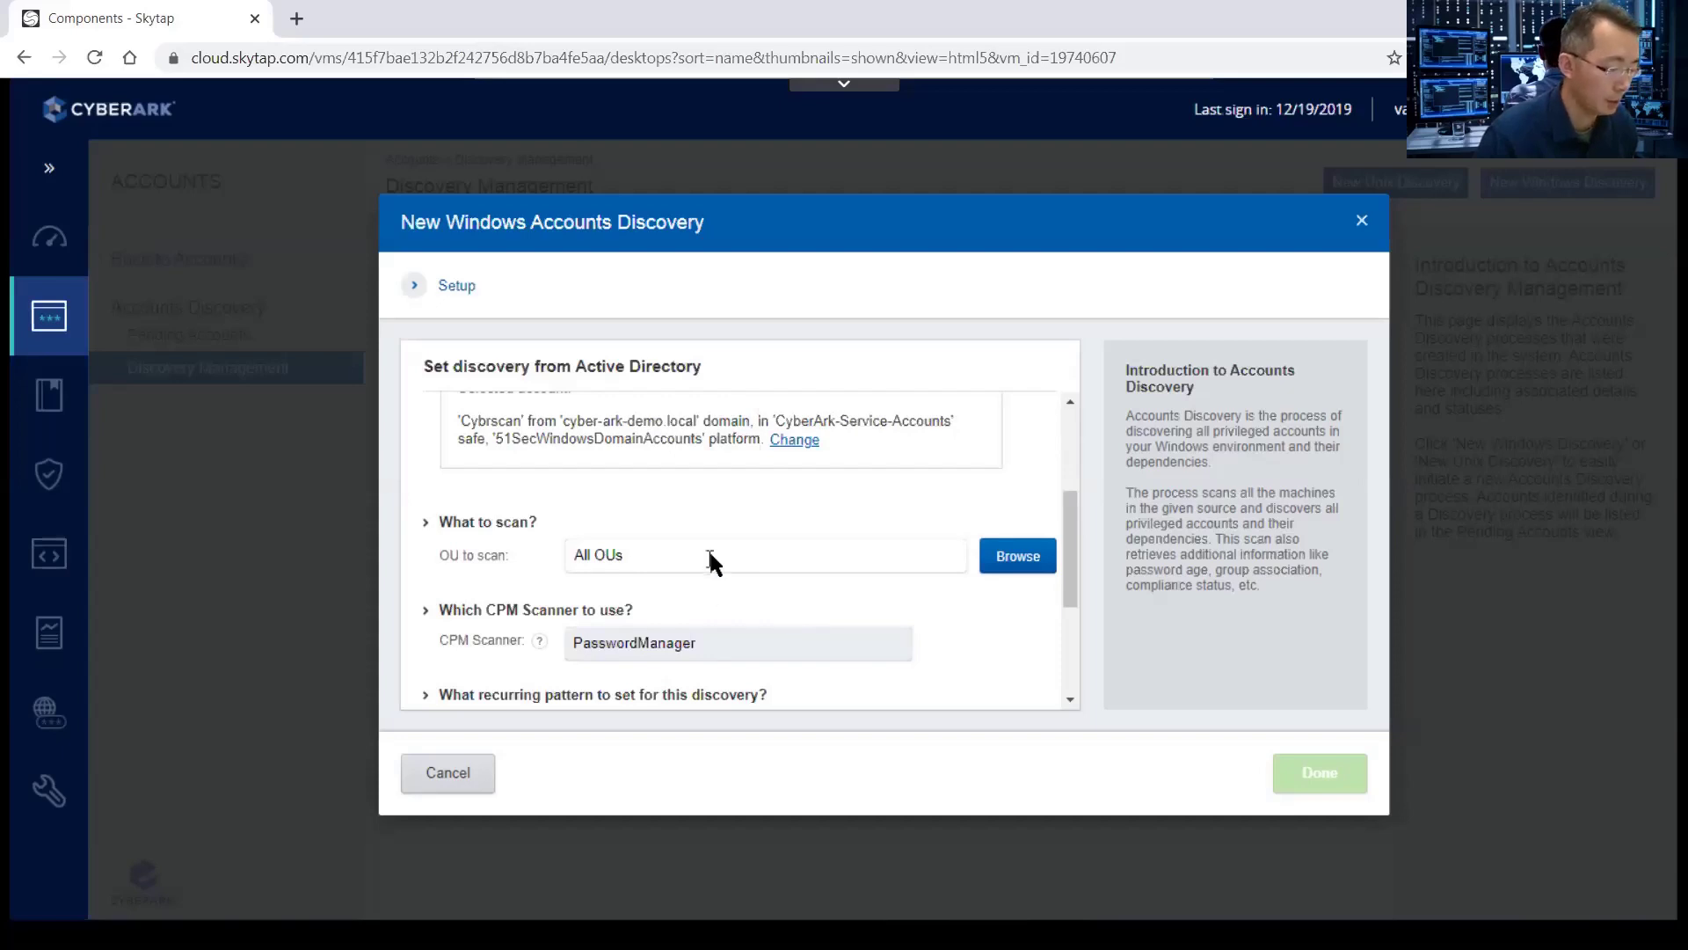
# - Restrict the scan to the Computers OU, set it to Onetime, and save the discovery
pyautogui.click(991, 557)
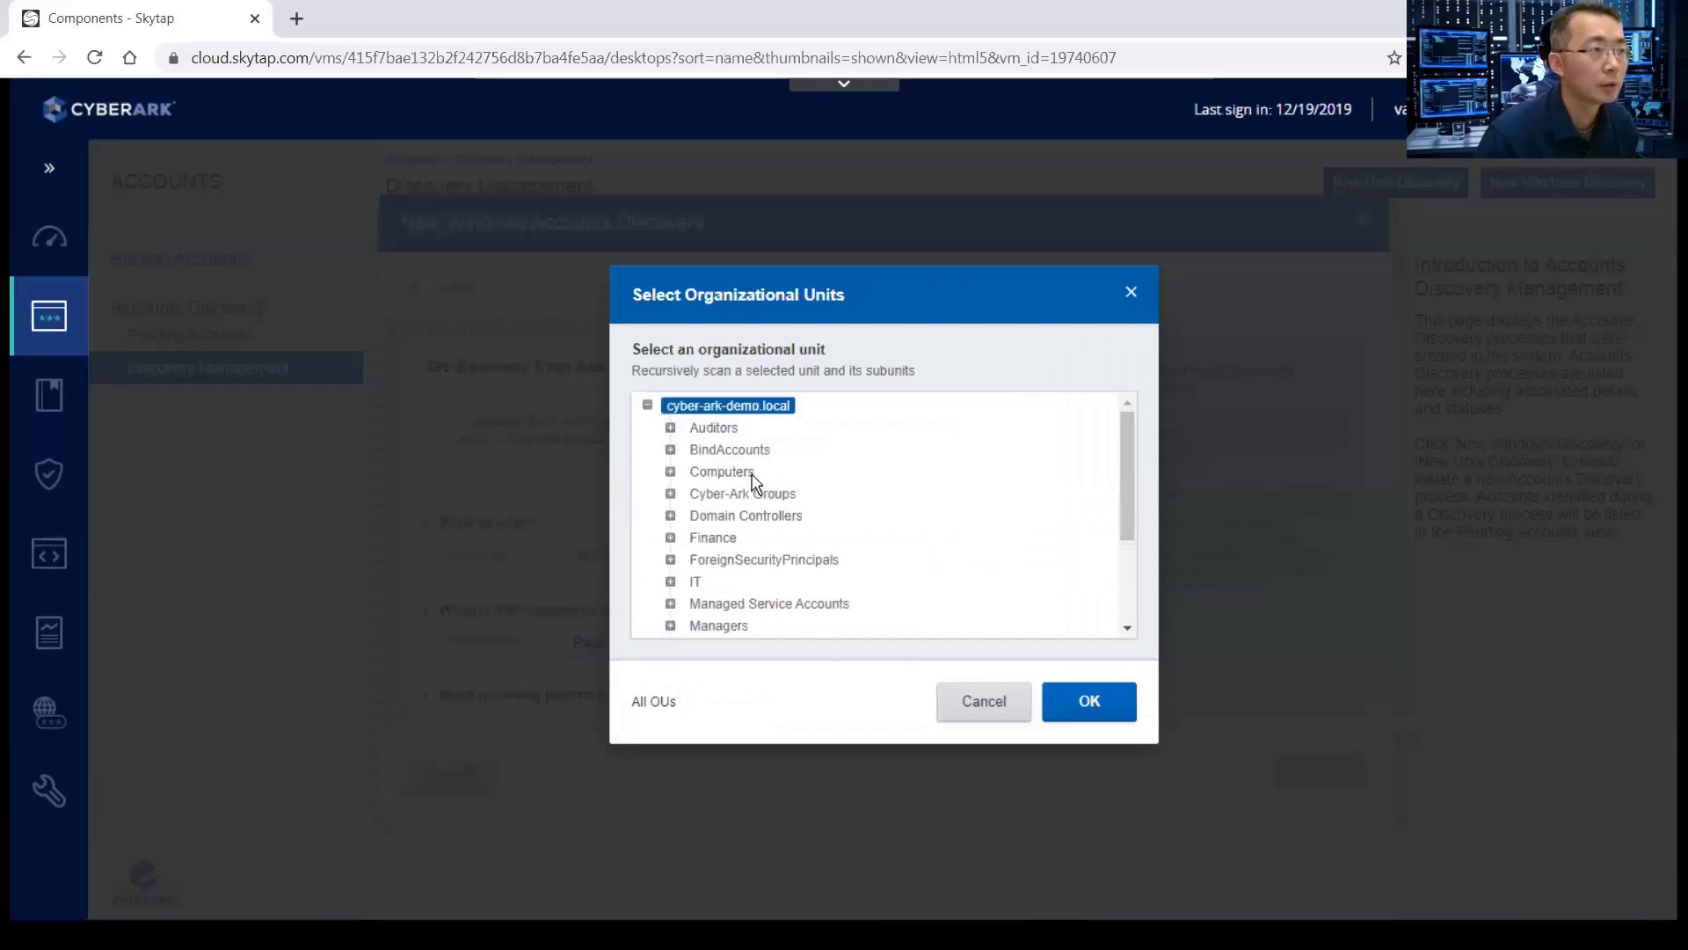
pyautogui.click(721, 472)
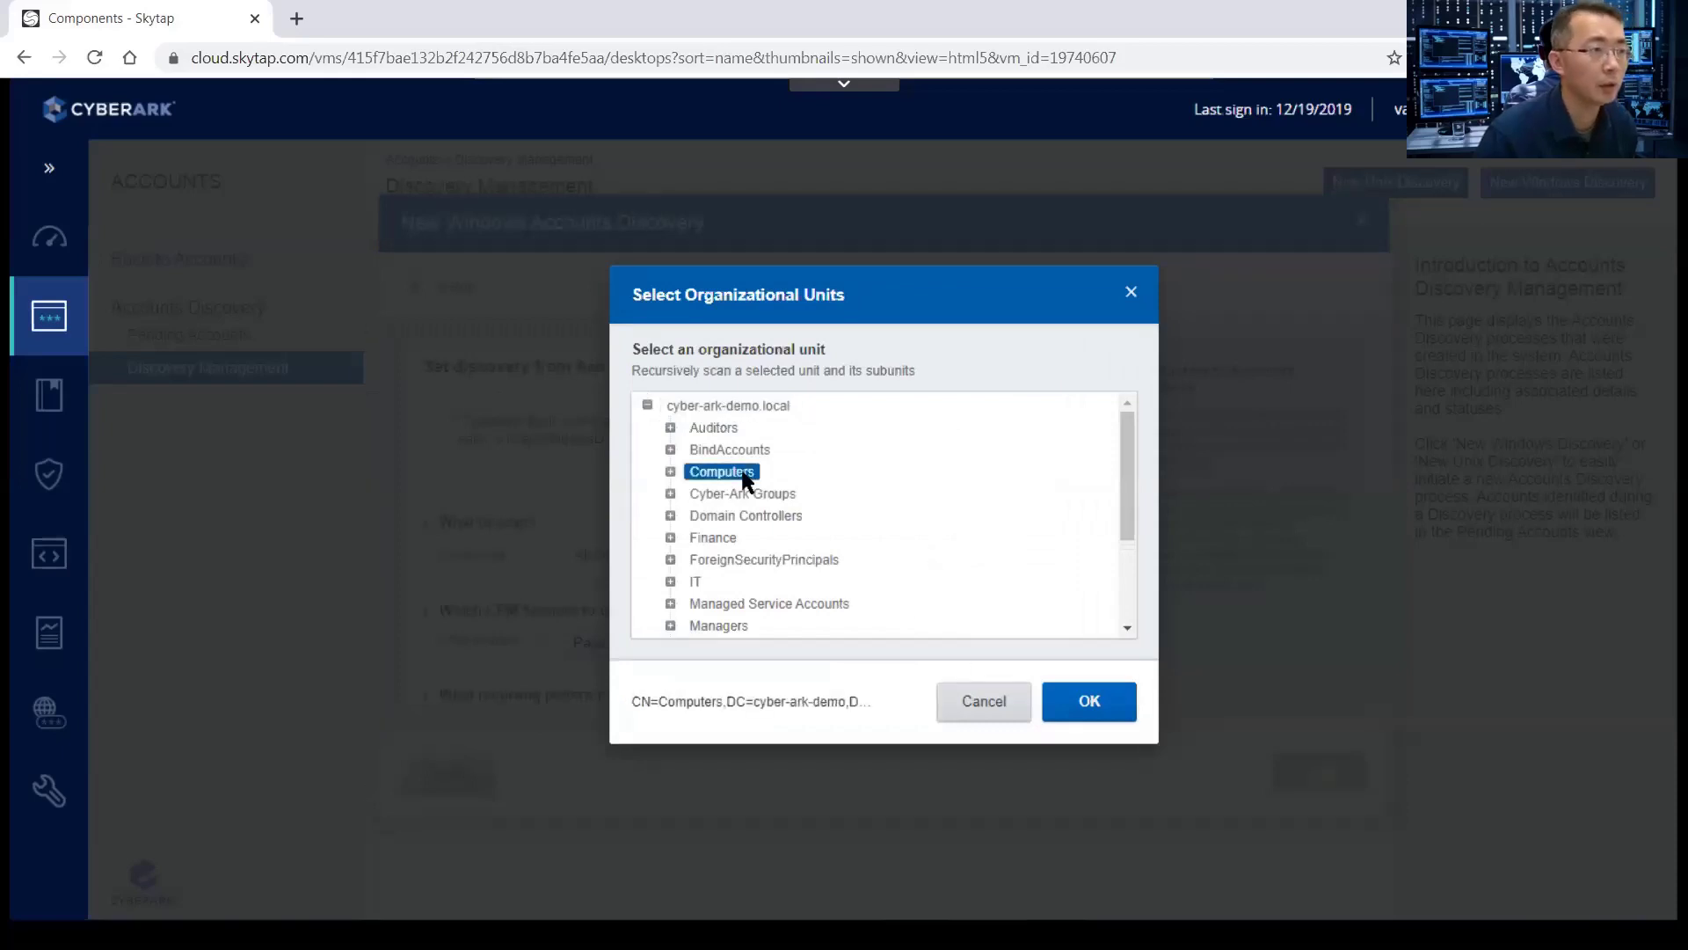
pyautogui.click(1120, 704)
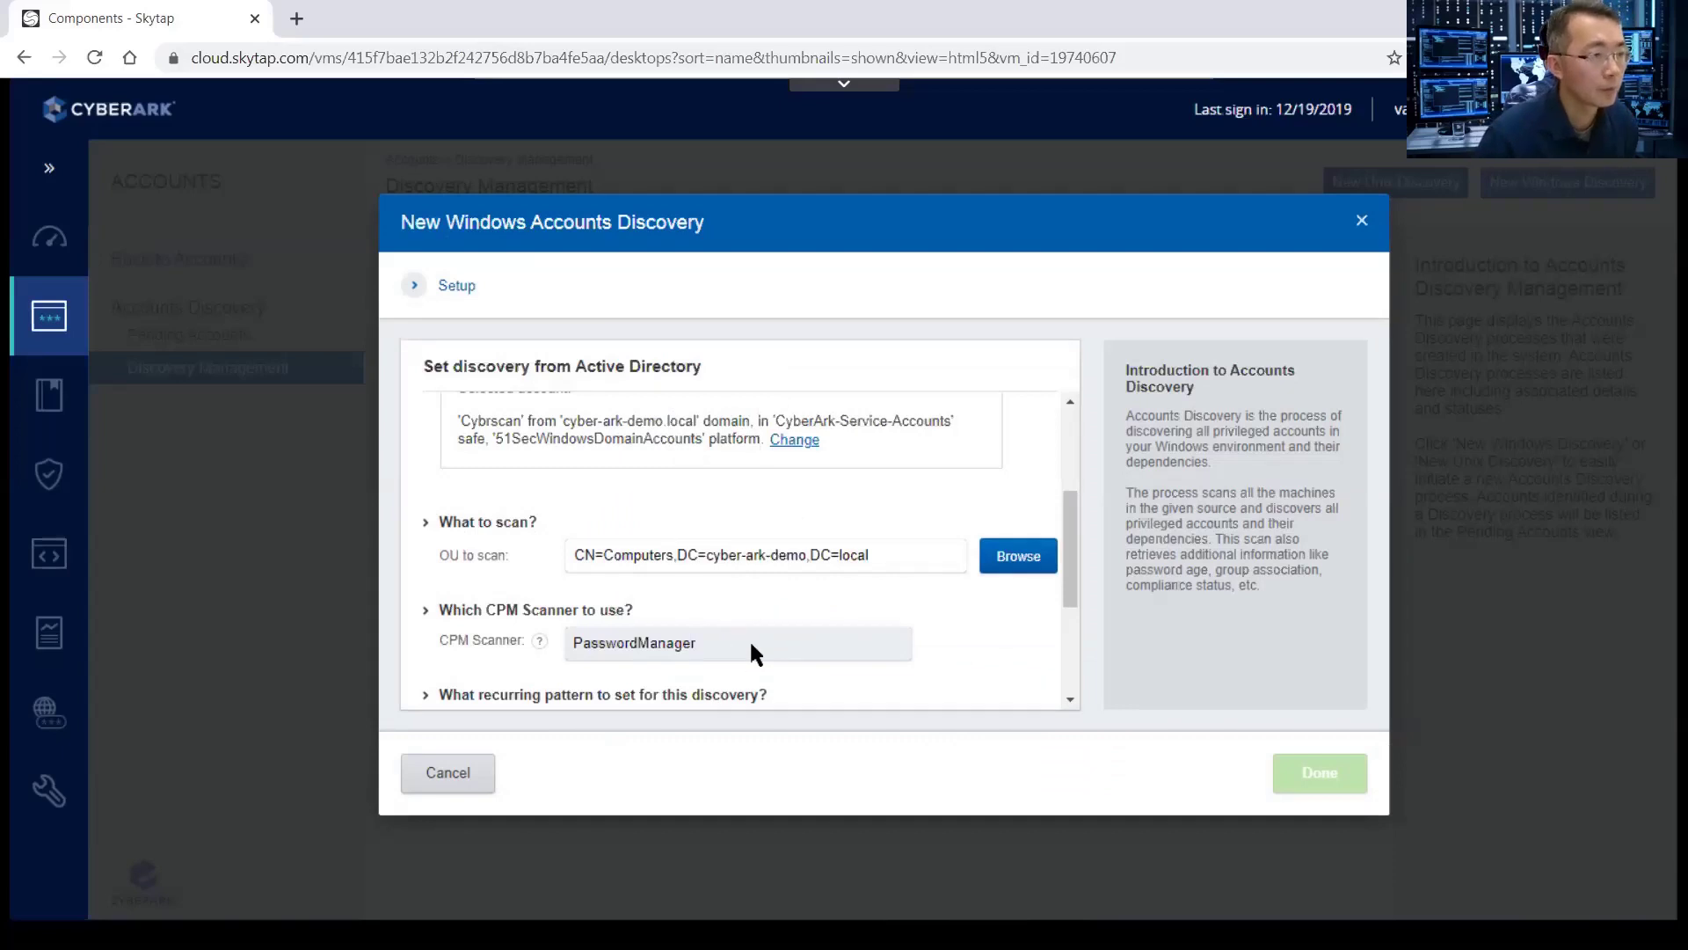
pyautogui.scroll(-2, 749, 638)
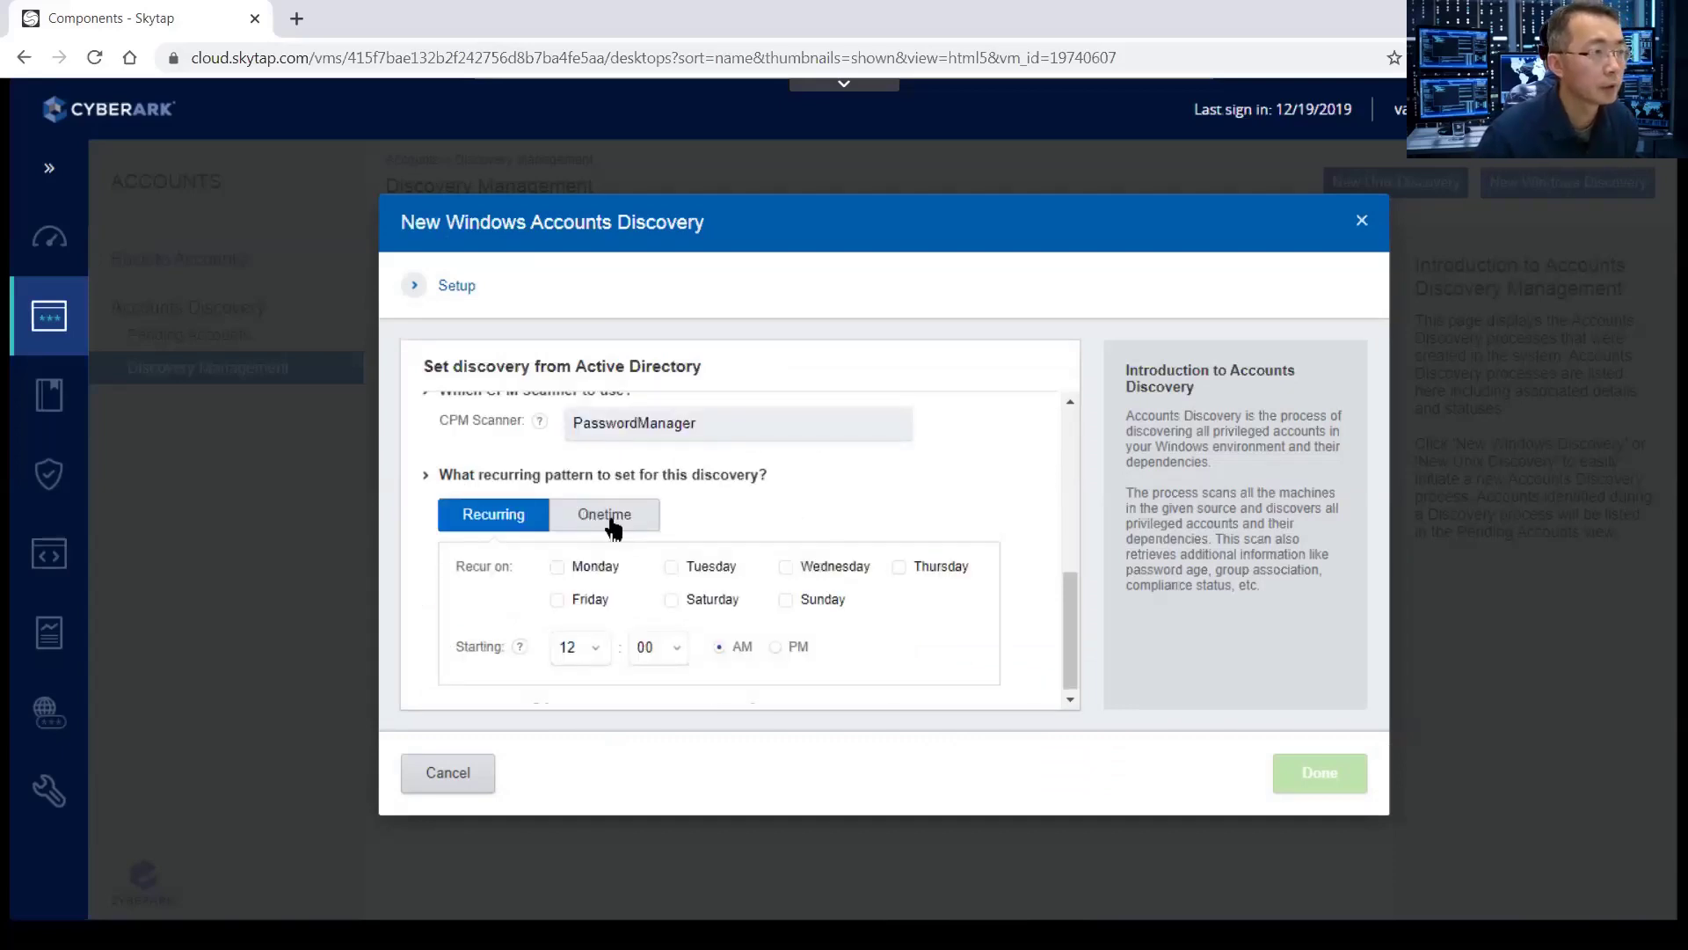
pyautogui.click(615, 528)
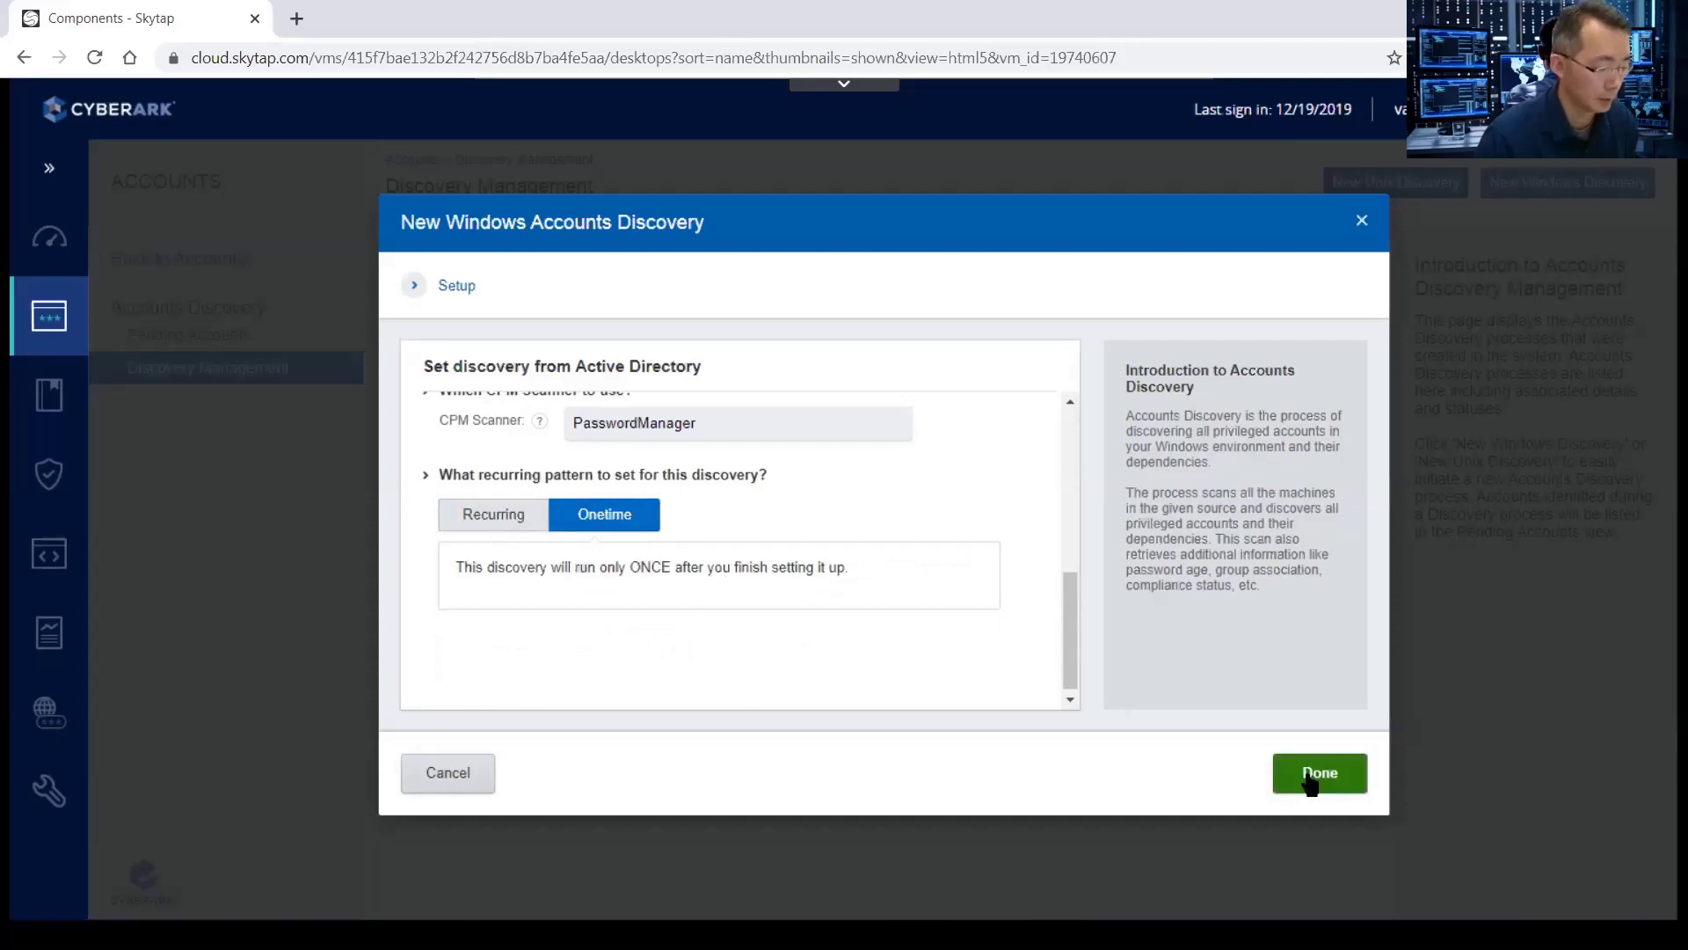
pyautogui.click(1309, 783)
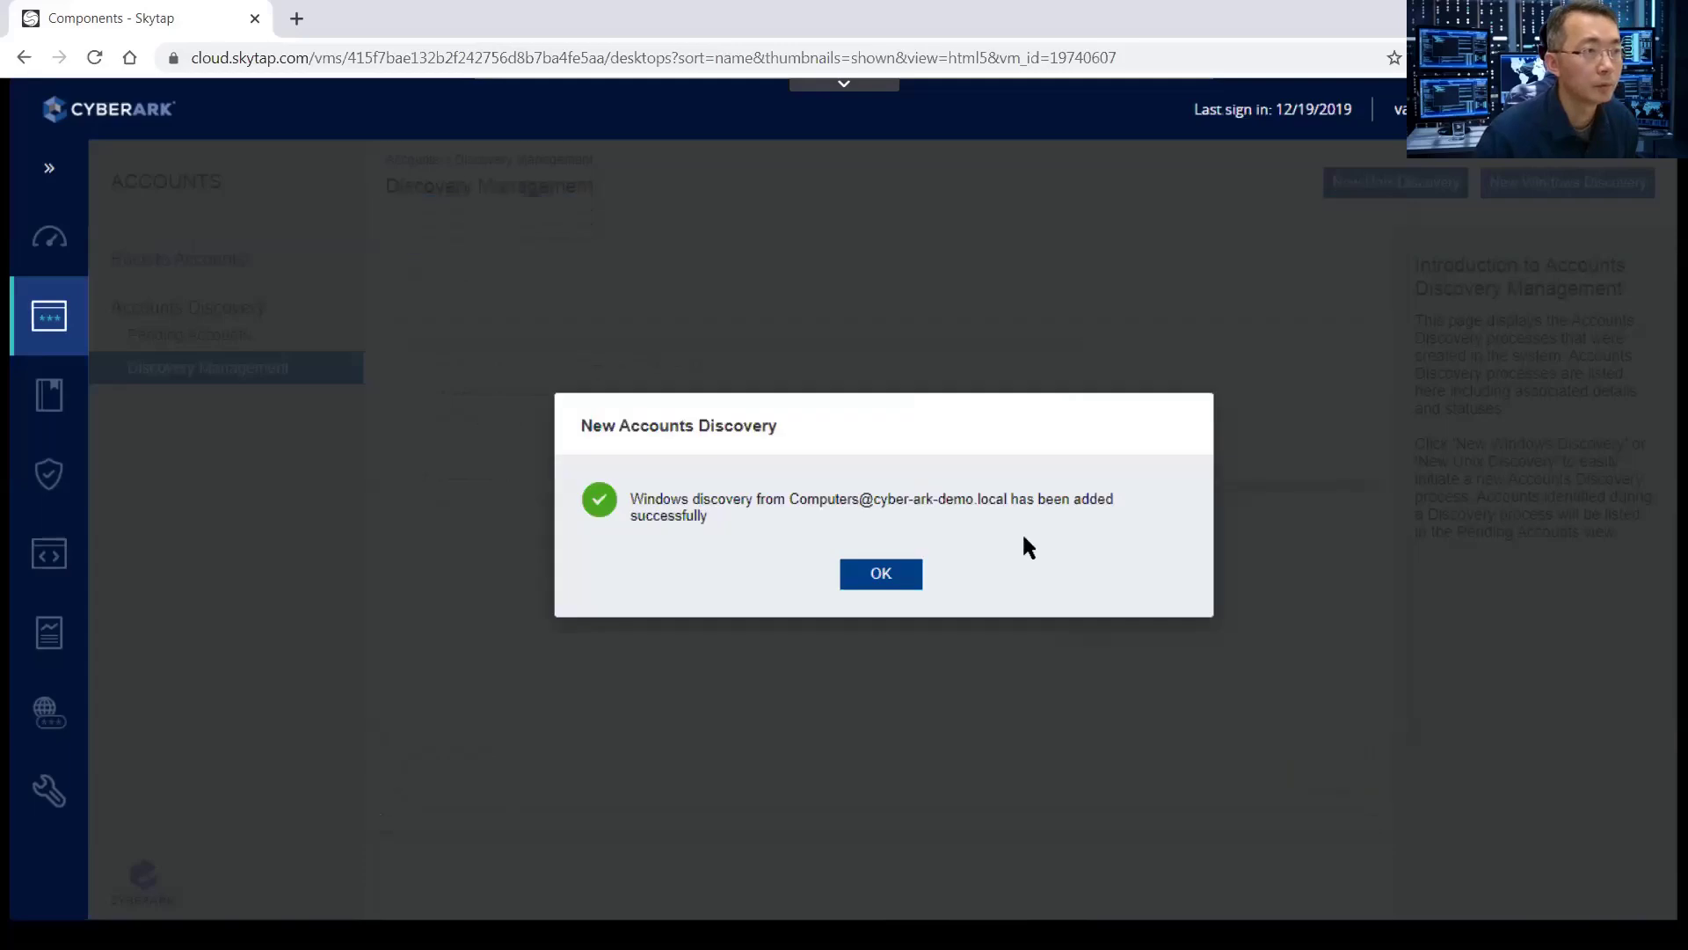
# - Dismiss the success message and refresh the discovery list until Last run shows Completed
pyautogui.click(906, 577)
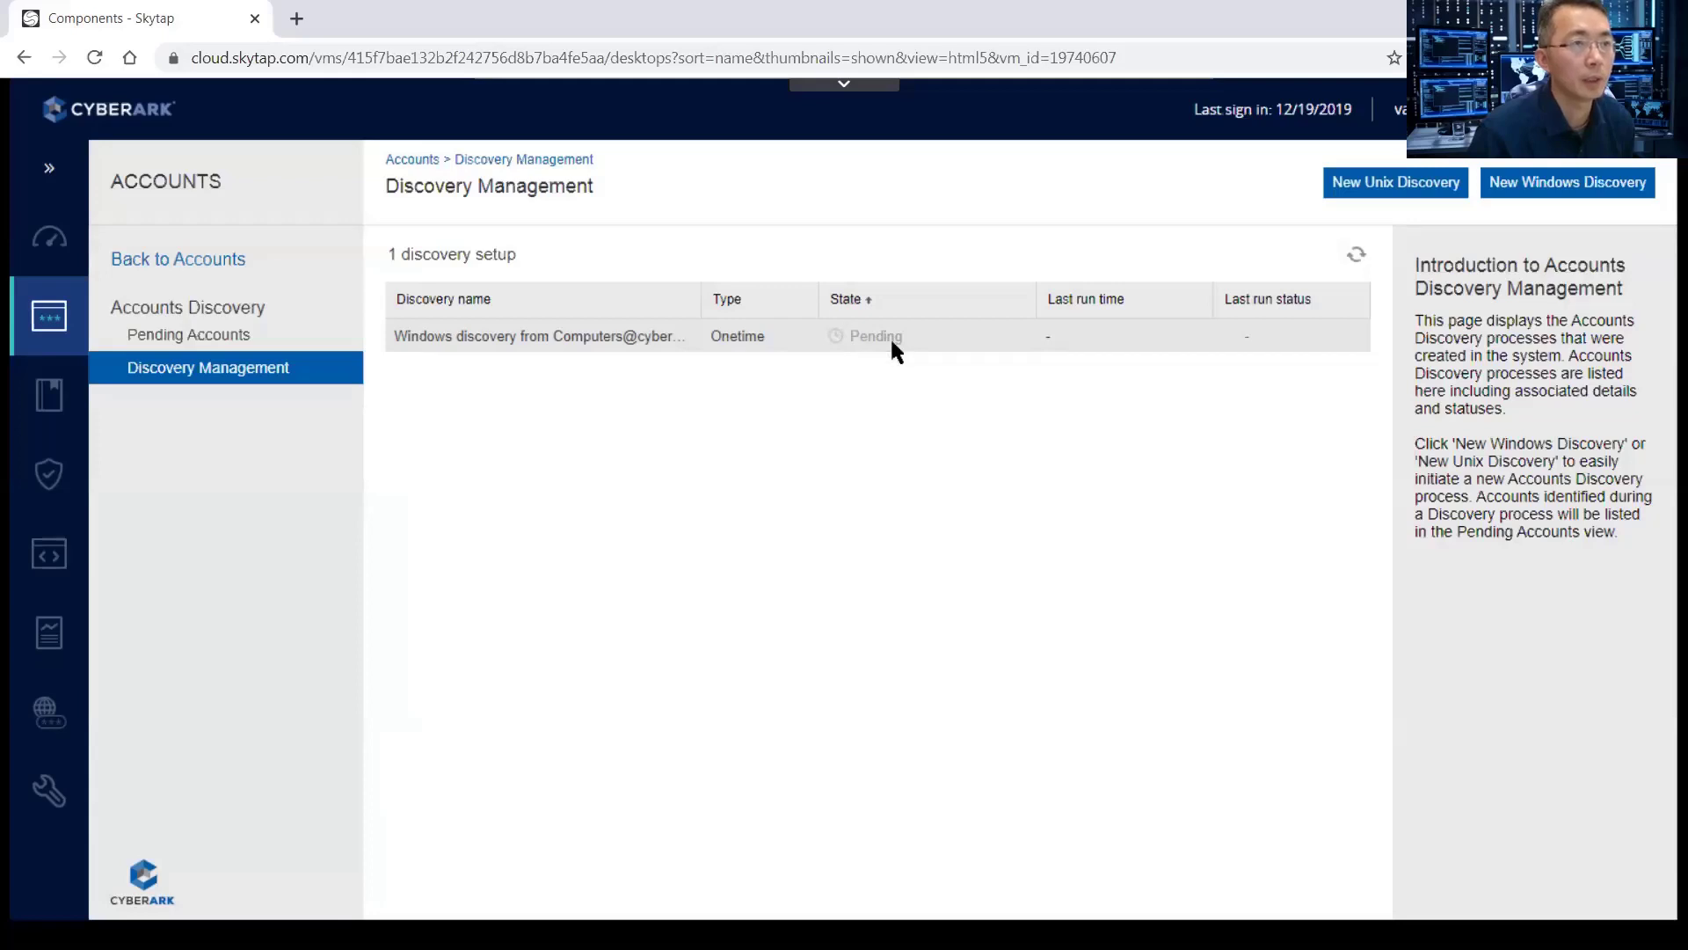
pyautogui.click(1352, 256)
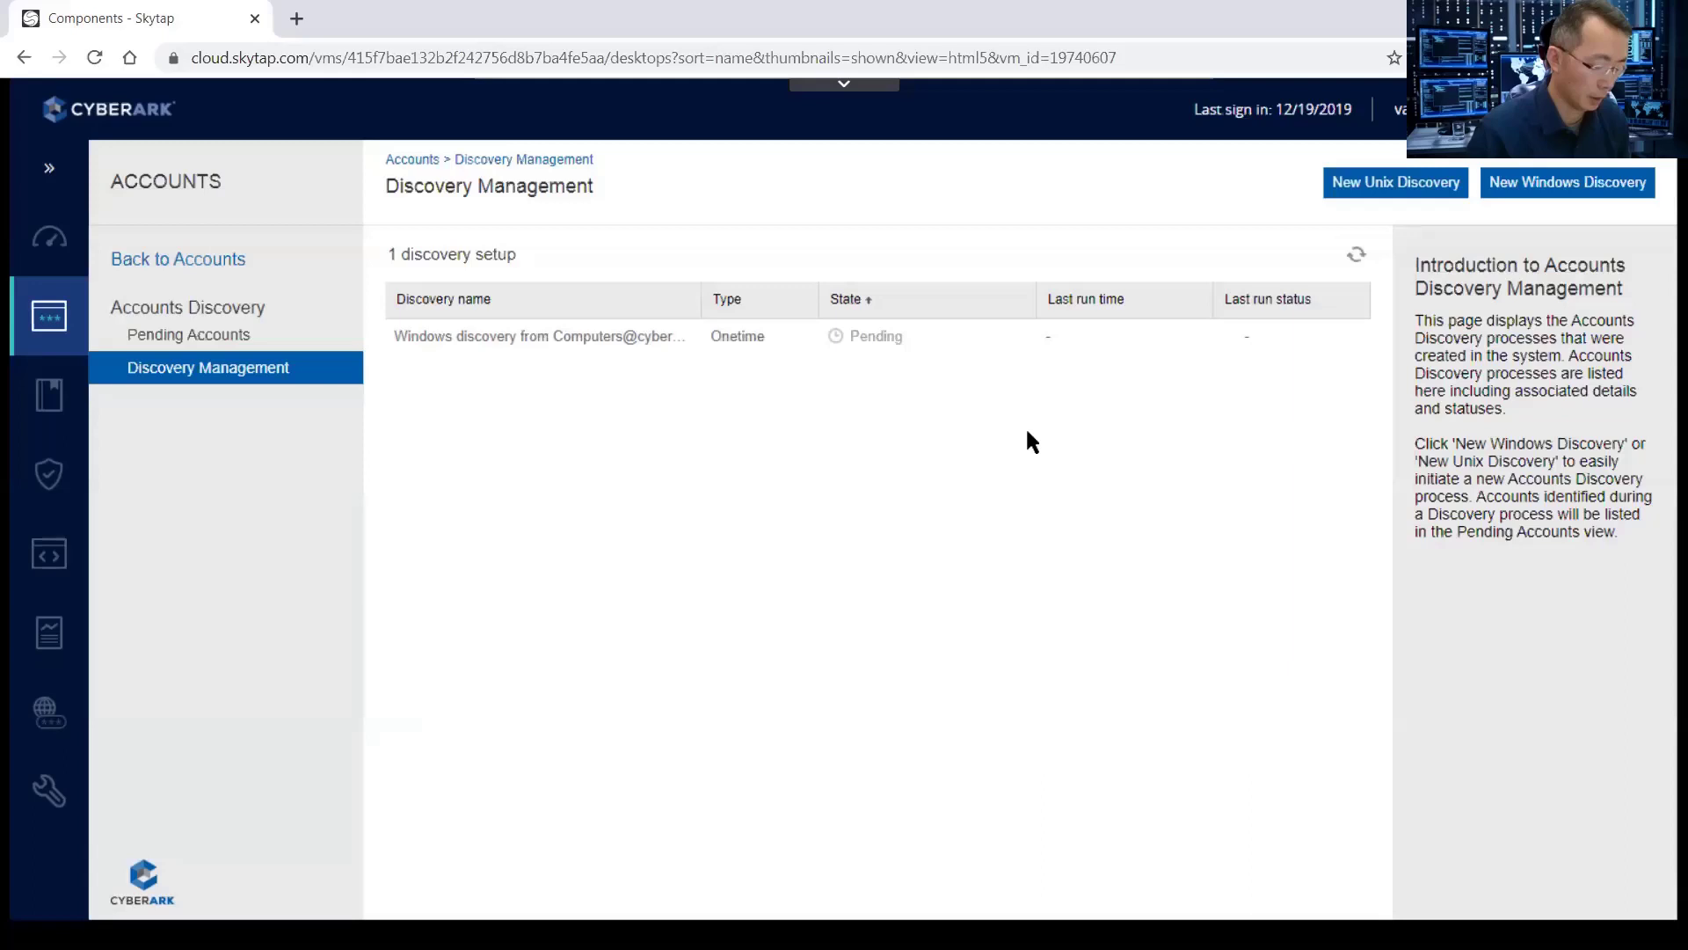
pyautogui.click(1352, 258)
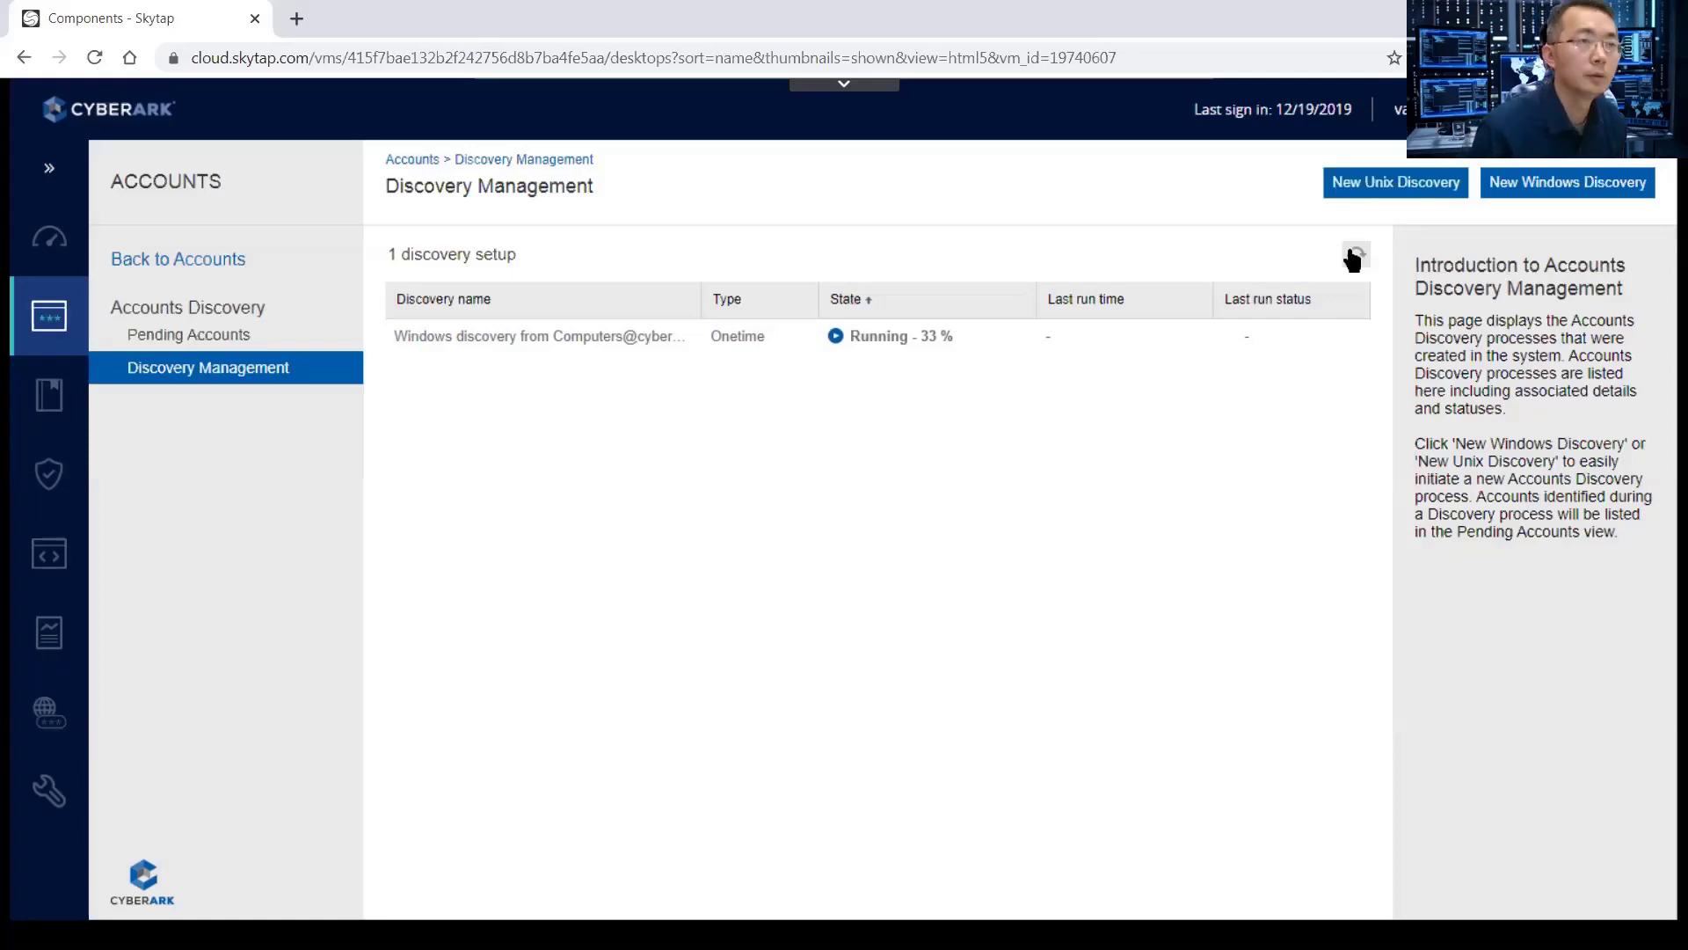
pyautogui.click(1351, 258)
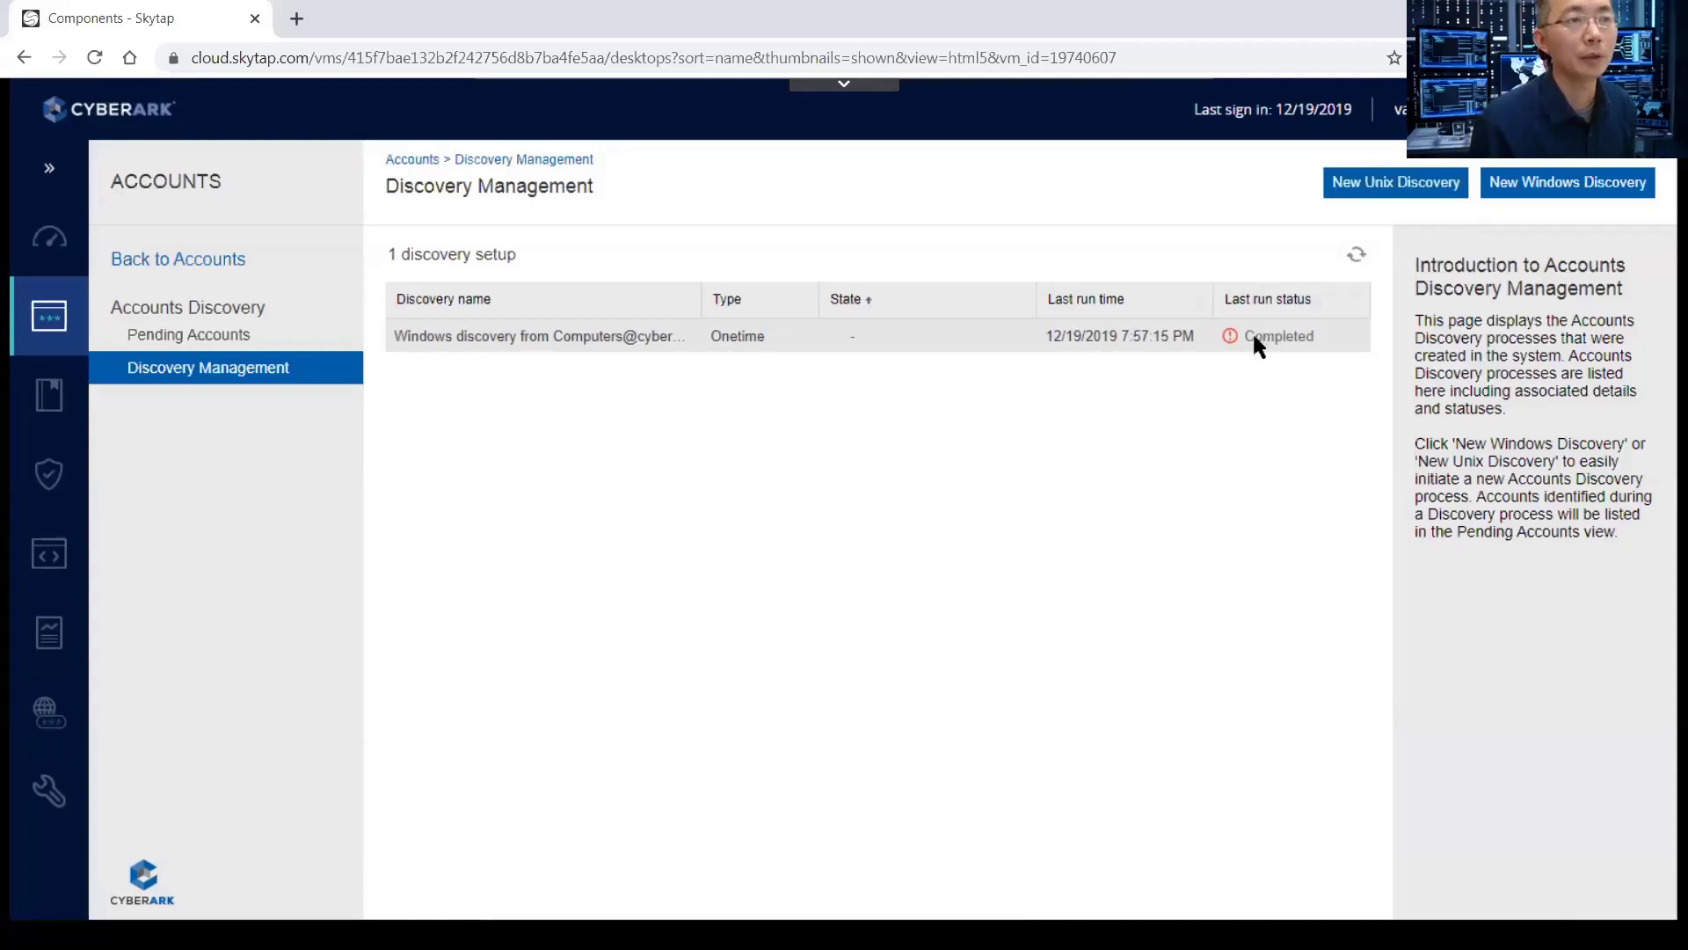
# - Open the finished discovery's log, highlight the unreachable SQL1, and return to PVWA
pyautogui.click(1251, 332)
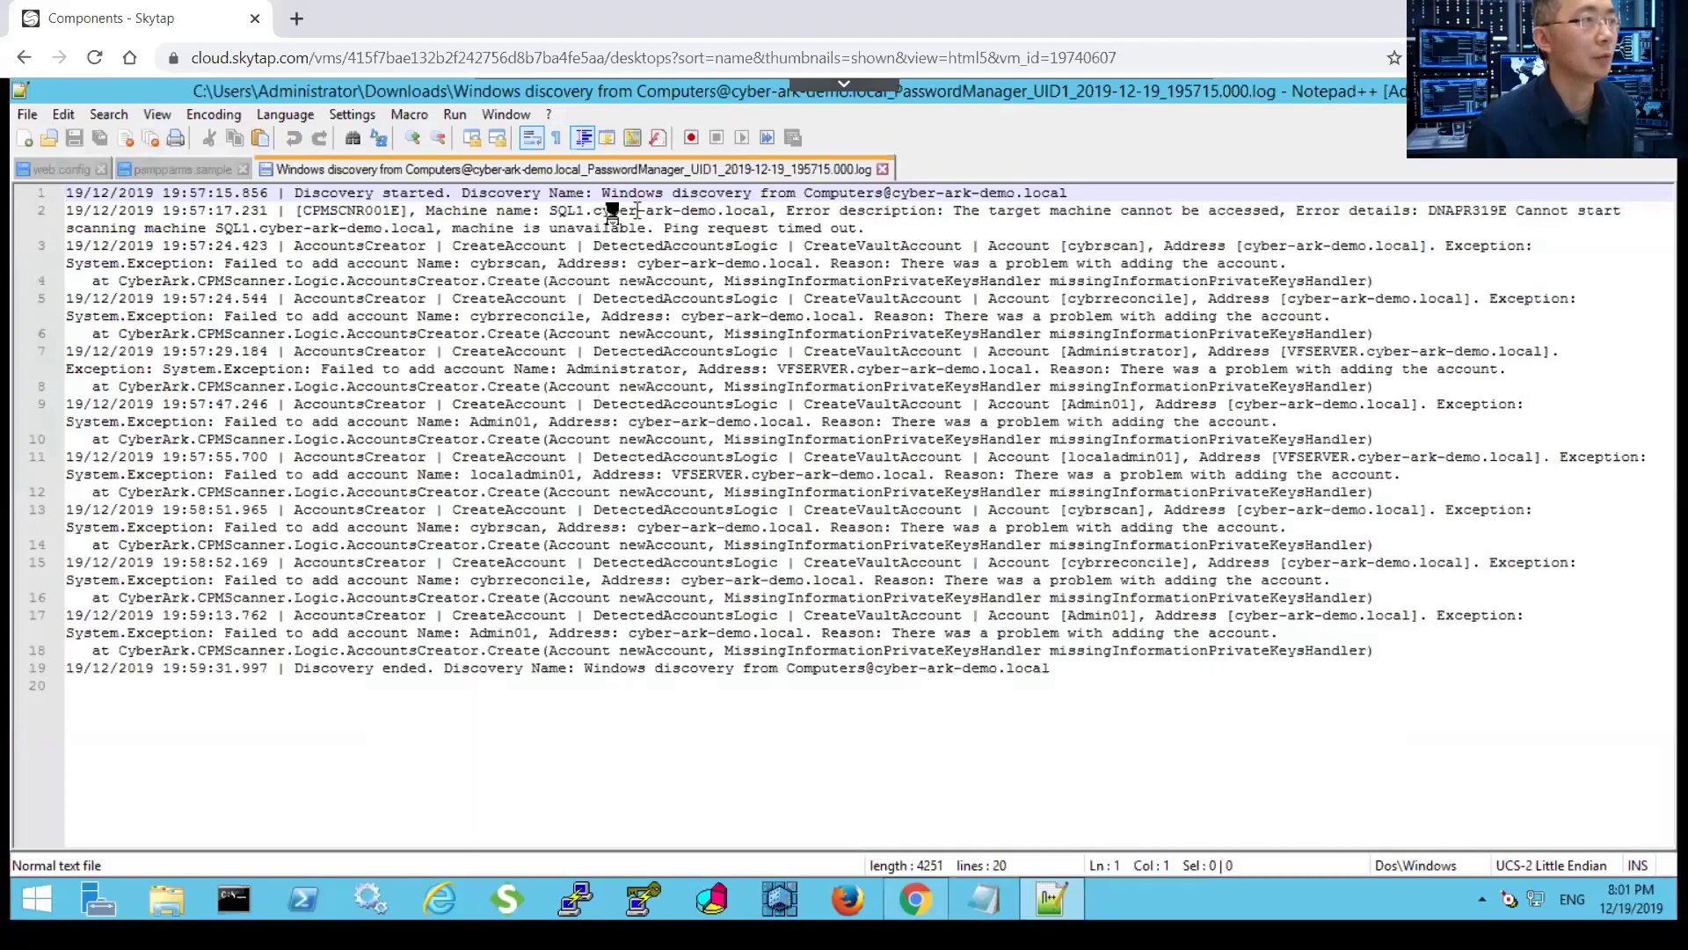
pyautogui.doubleClick(567, 211)
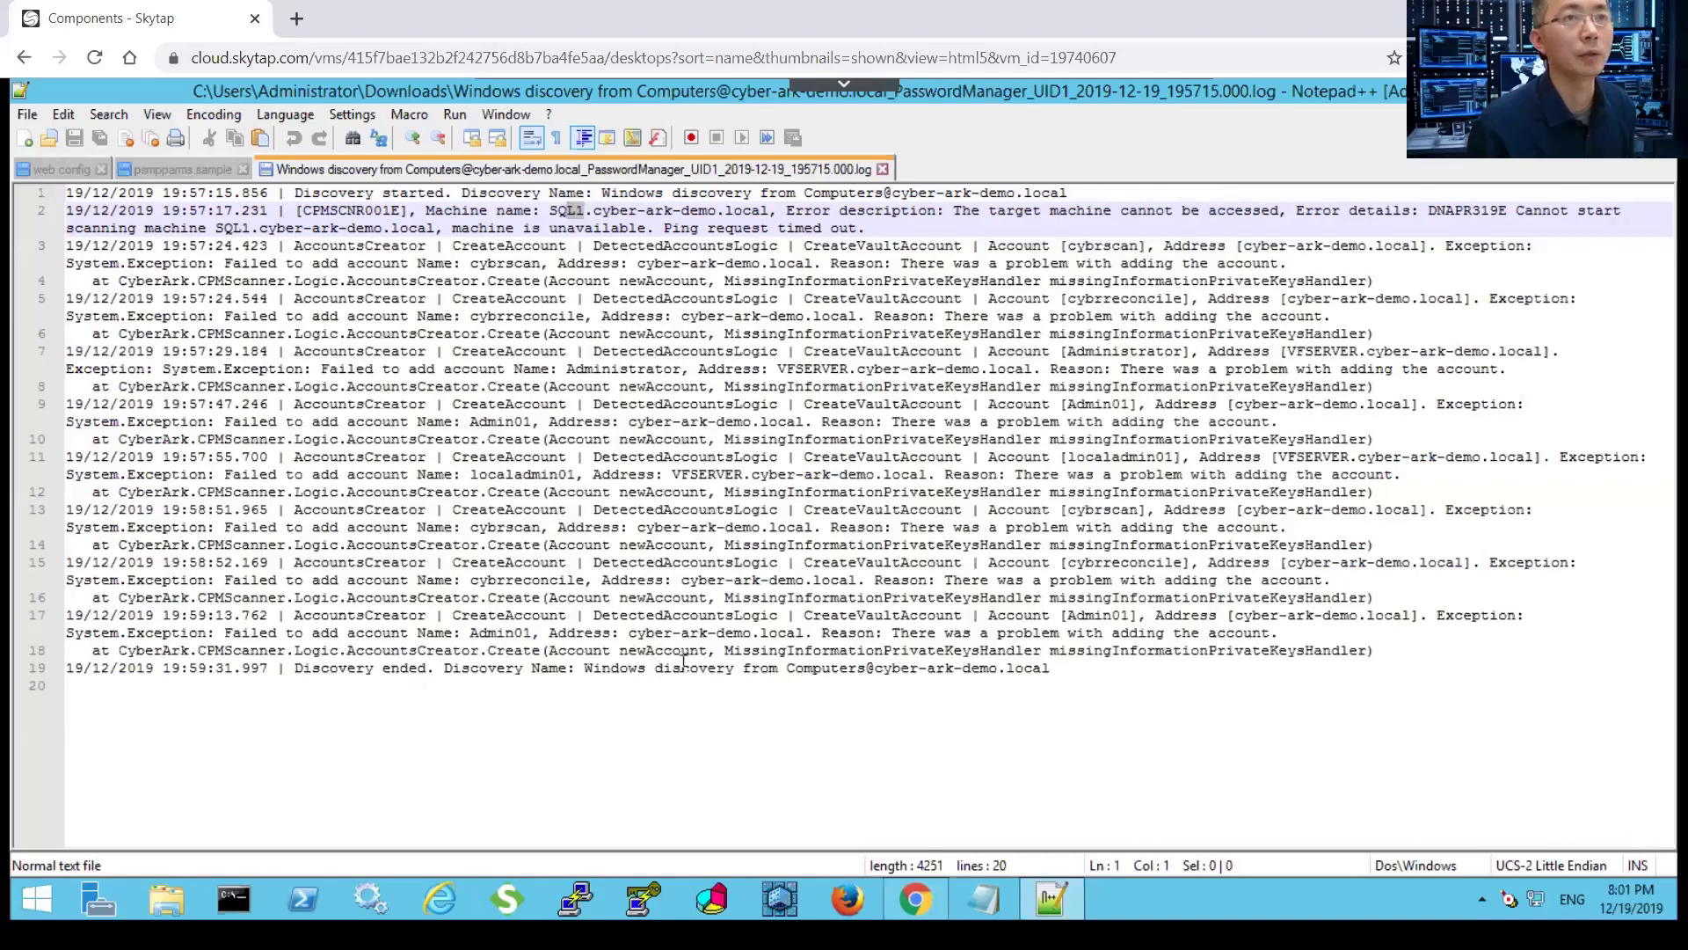
pyautogui.hotkey('alt', 'Tab')
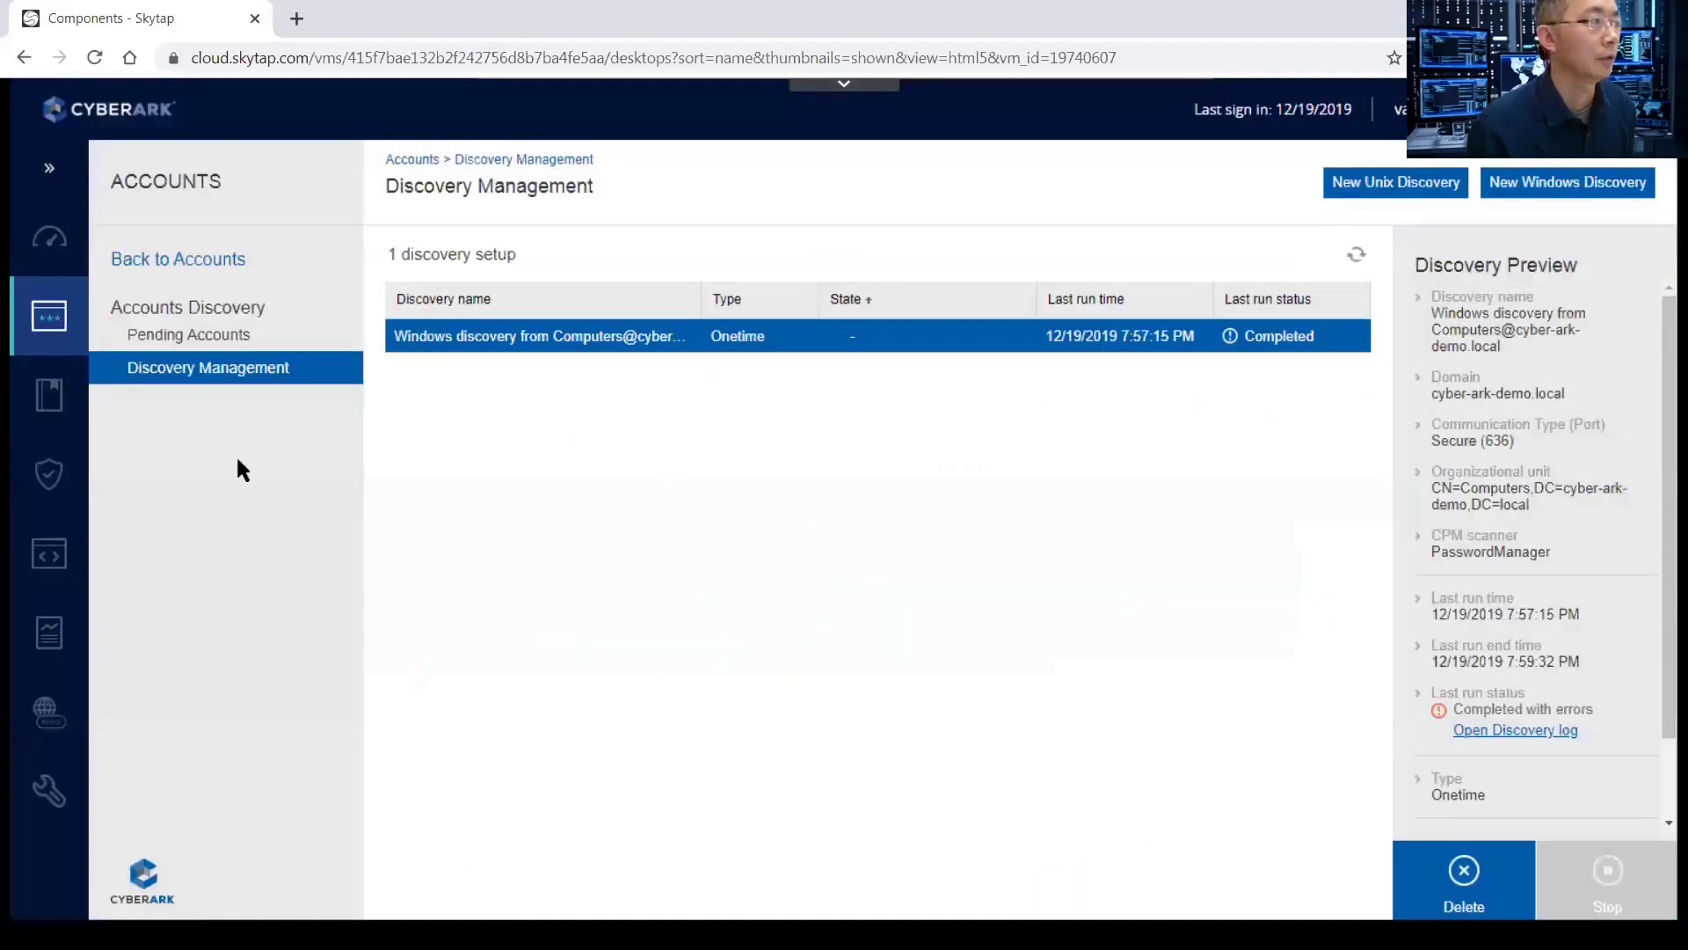
pyautogui.moveTo(49, 314)
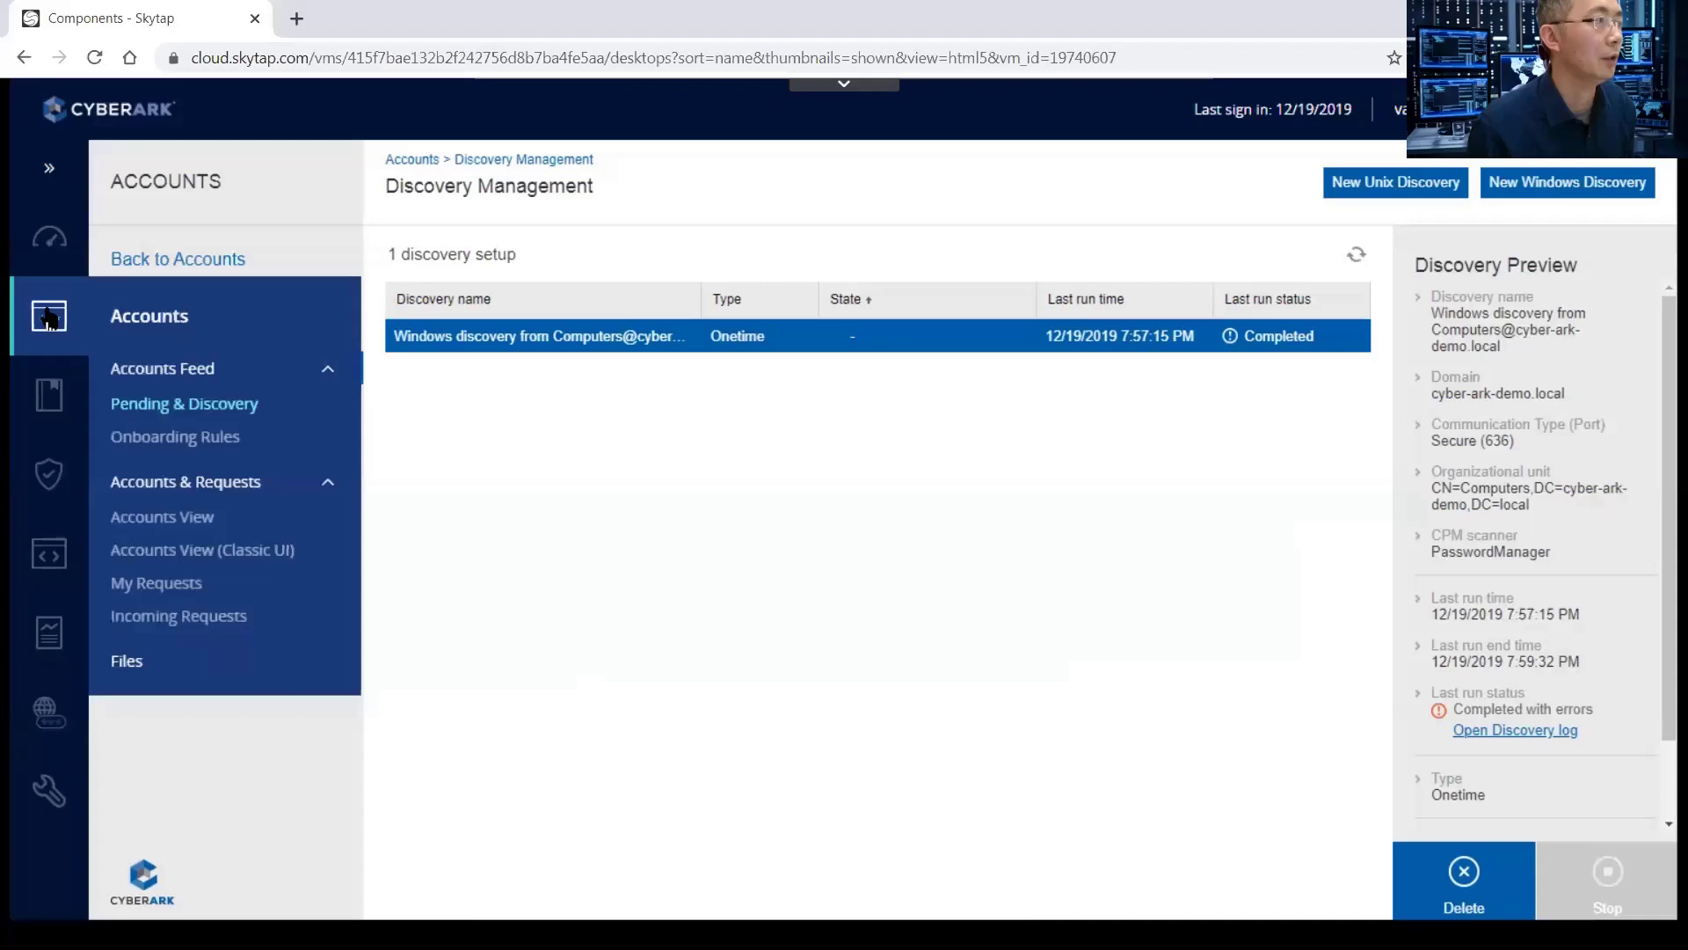
# - Open Accounts View to list the 58 accounts, including onboarded discovery01–discovery50
pyautogui.click(66, 333)
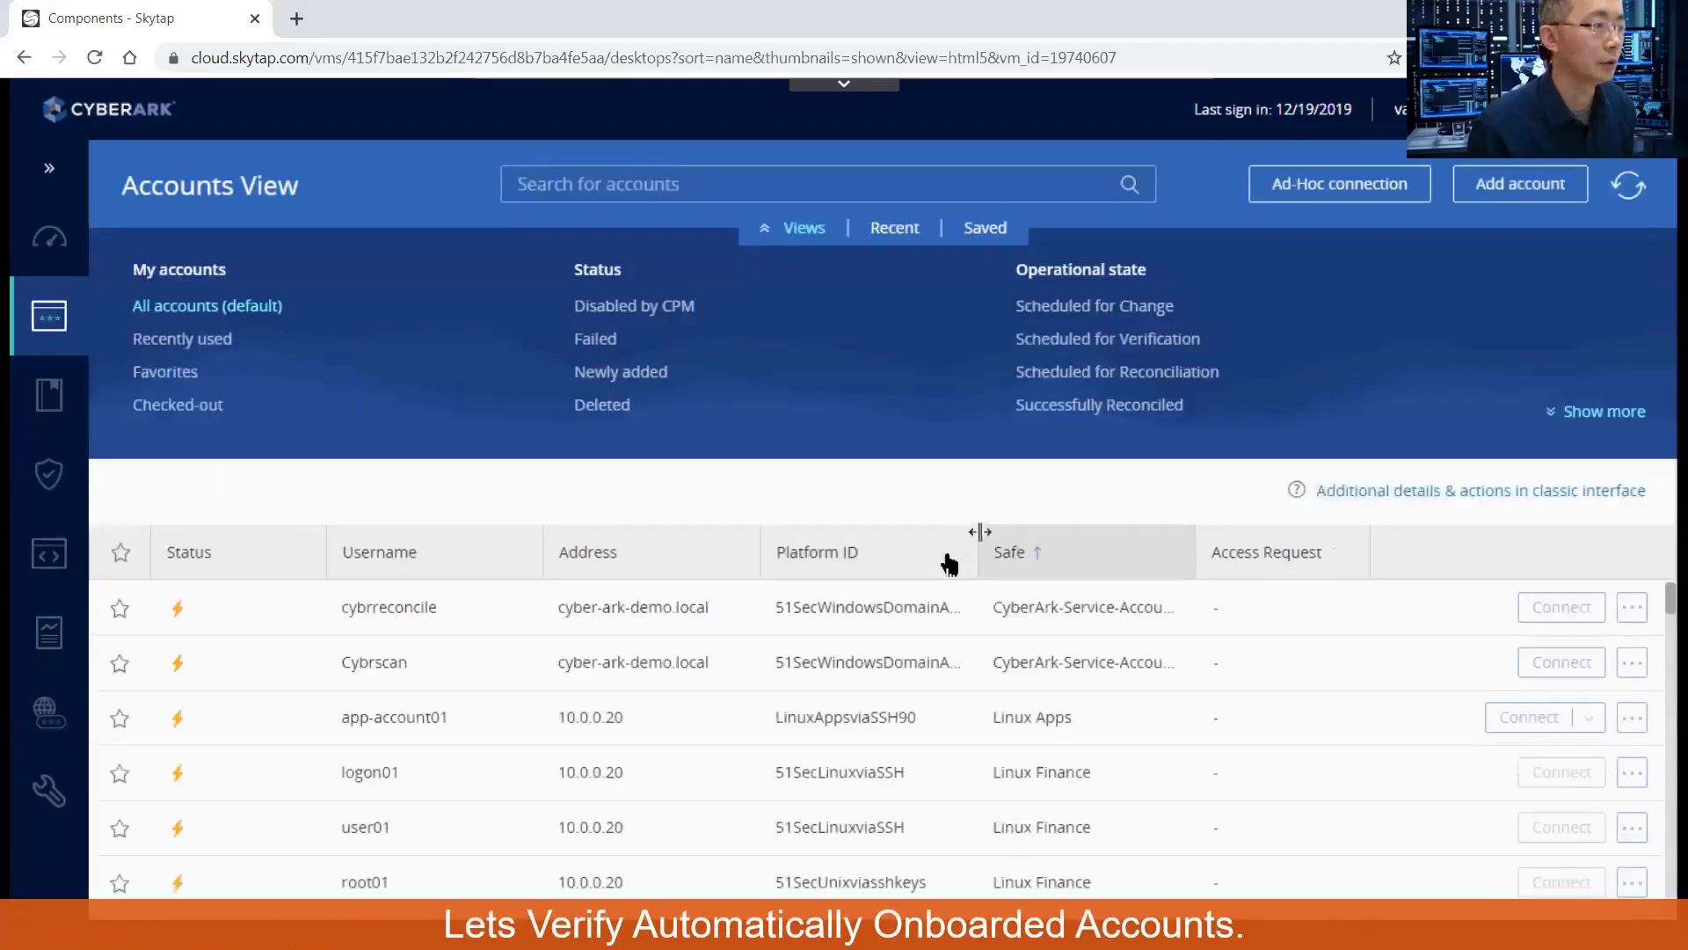
pyautogui.scroll(-3, 1187, 633)
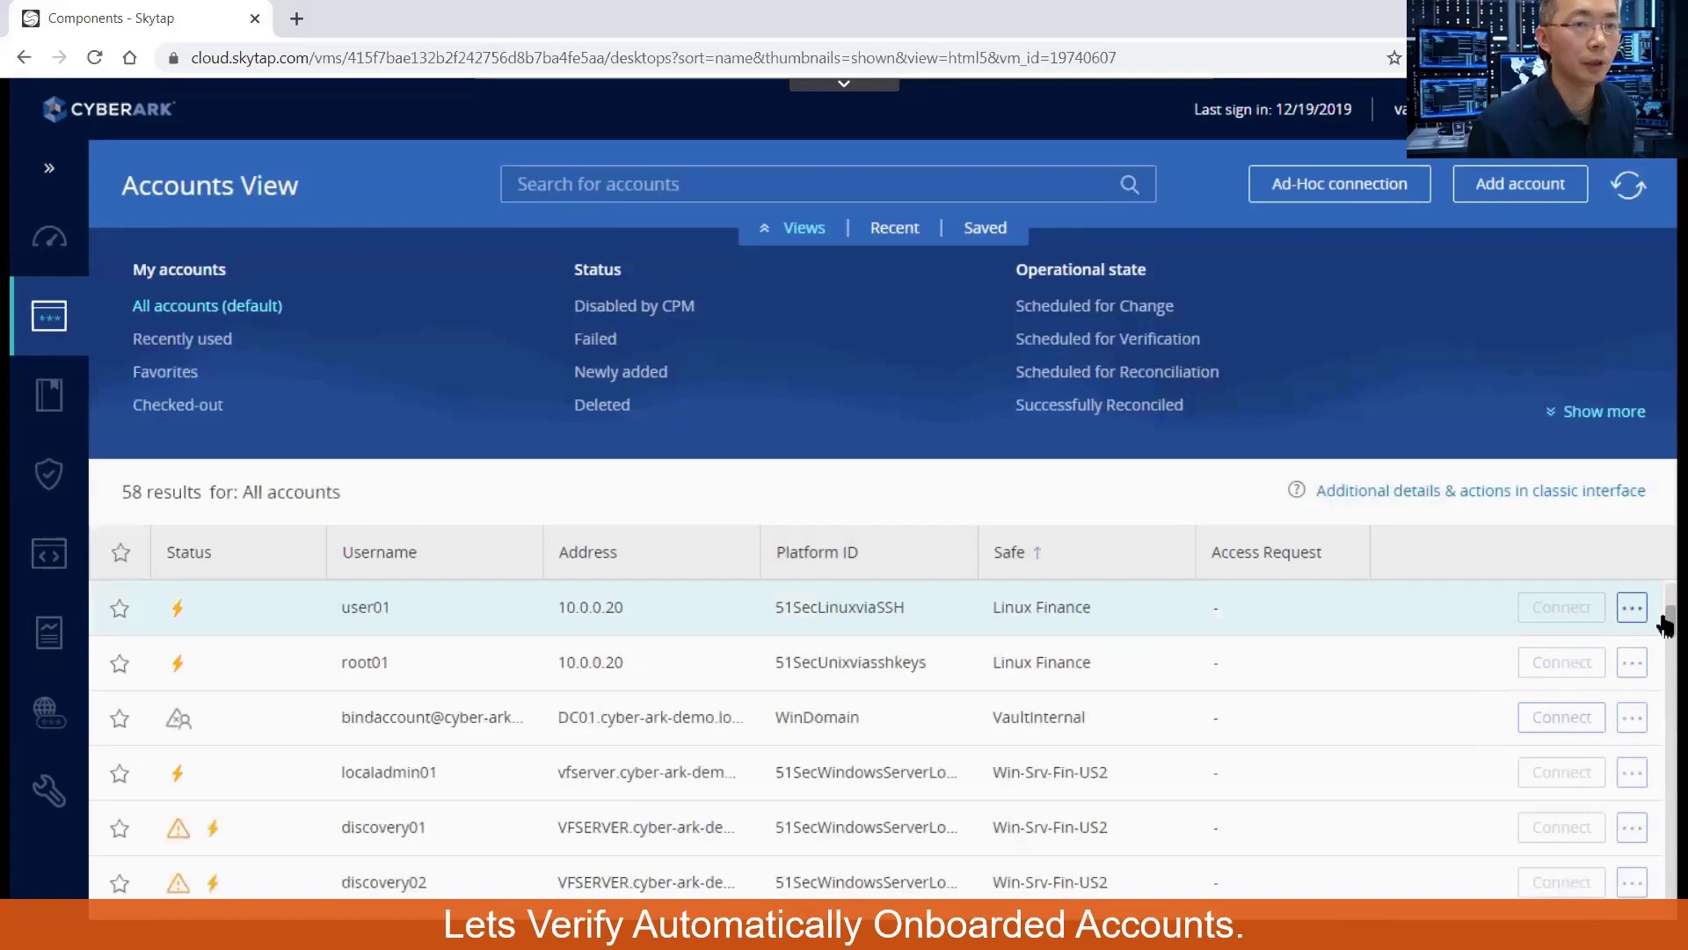
pyautogui.scroll(-1, 1668, 639)
pyautogui.moveTo(1669, 638); pyautogui.dragTo(1669, 677)
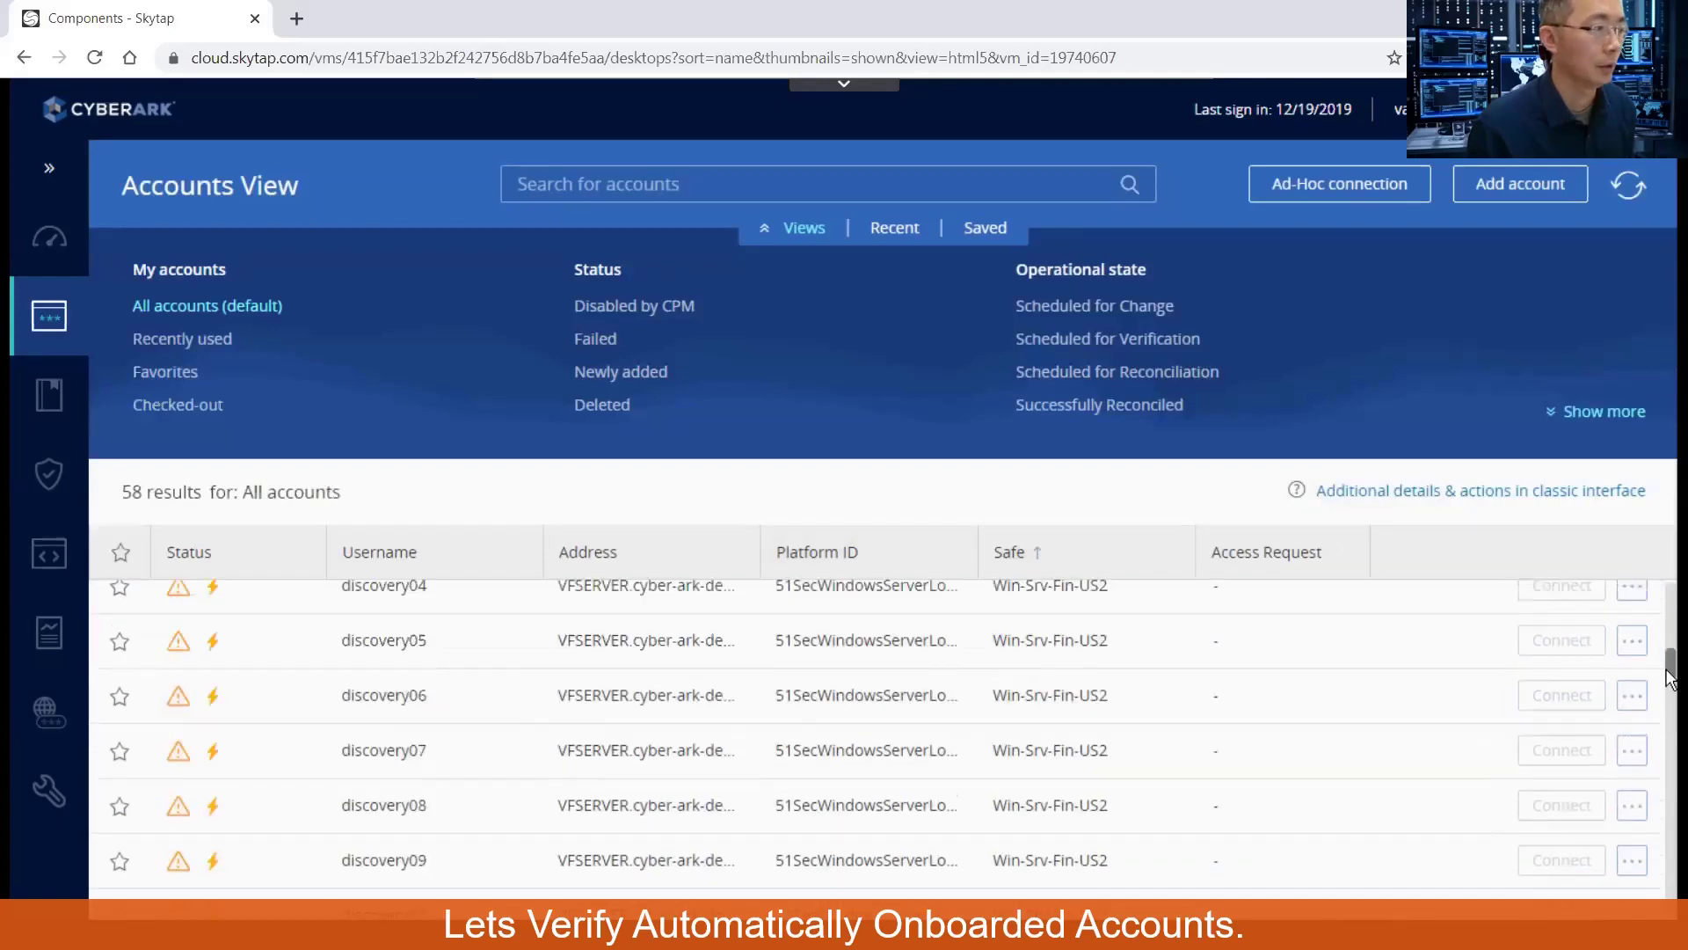
pyautogui.scroll(-1, 452, 784)
pyautogui.scroll(4, 422, 643)
pyautogui.scroll(2, 435, 673)
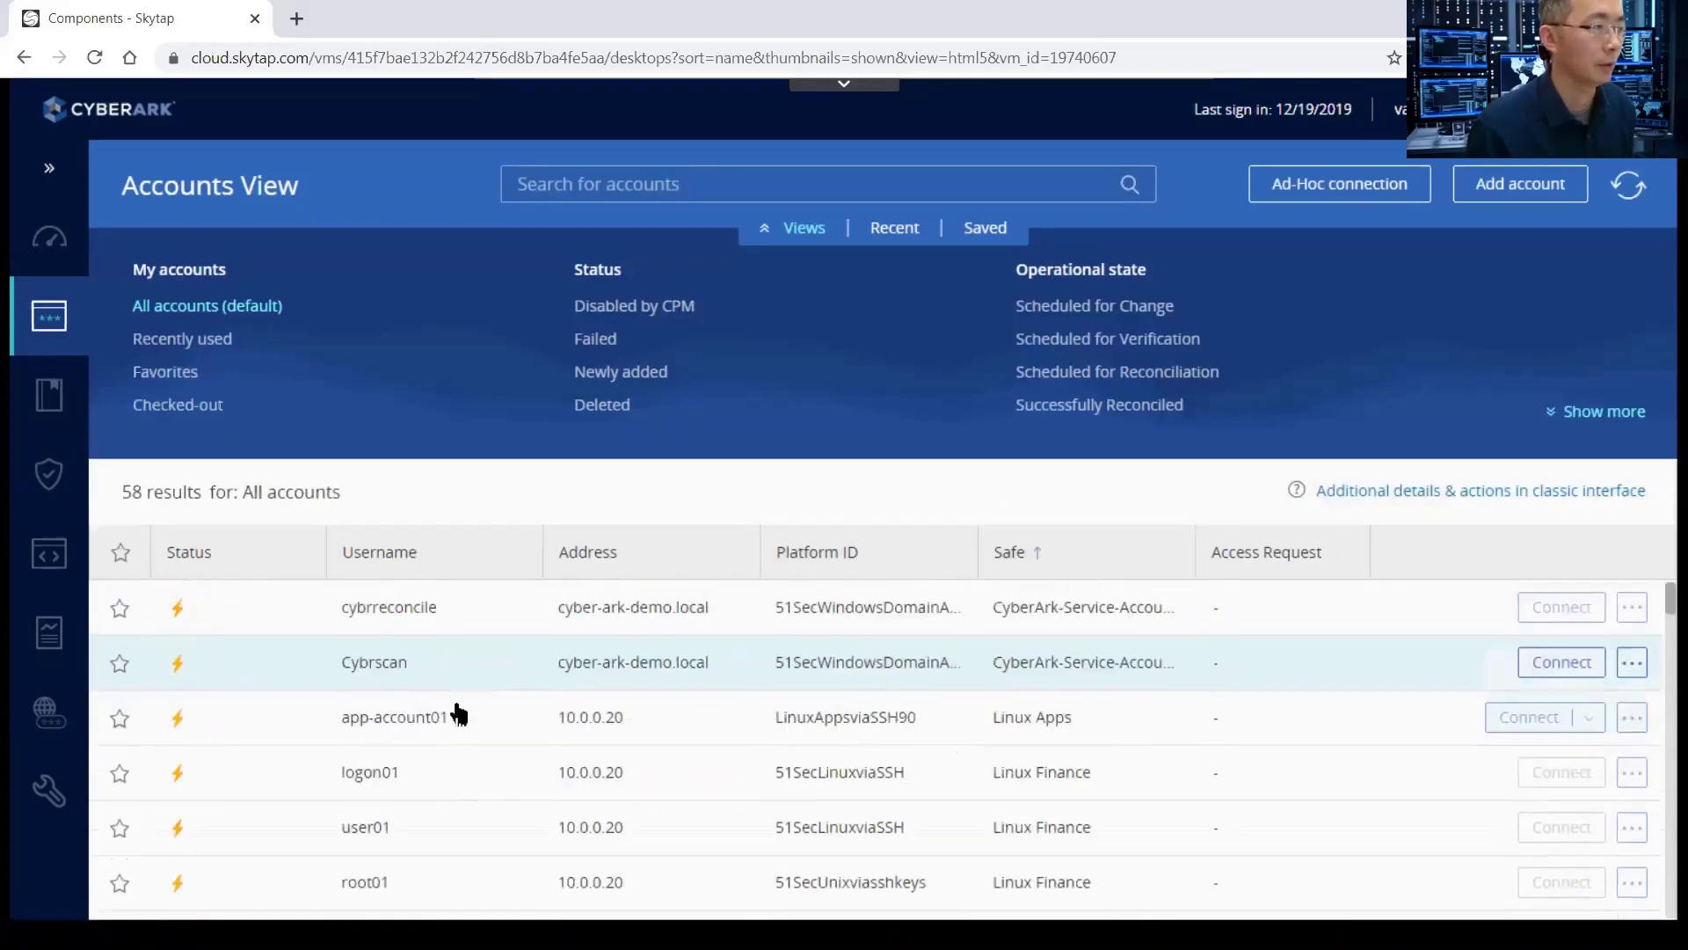
pyautogui.scroll(-3, 455, 713)
pyautogui.scroll(-3, 452, 719)
pyautogui.scroll(-3, 448, 725)
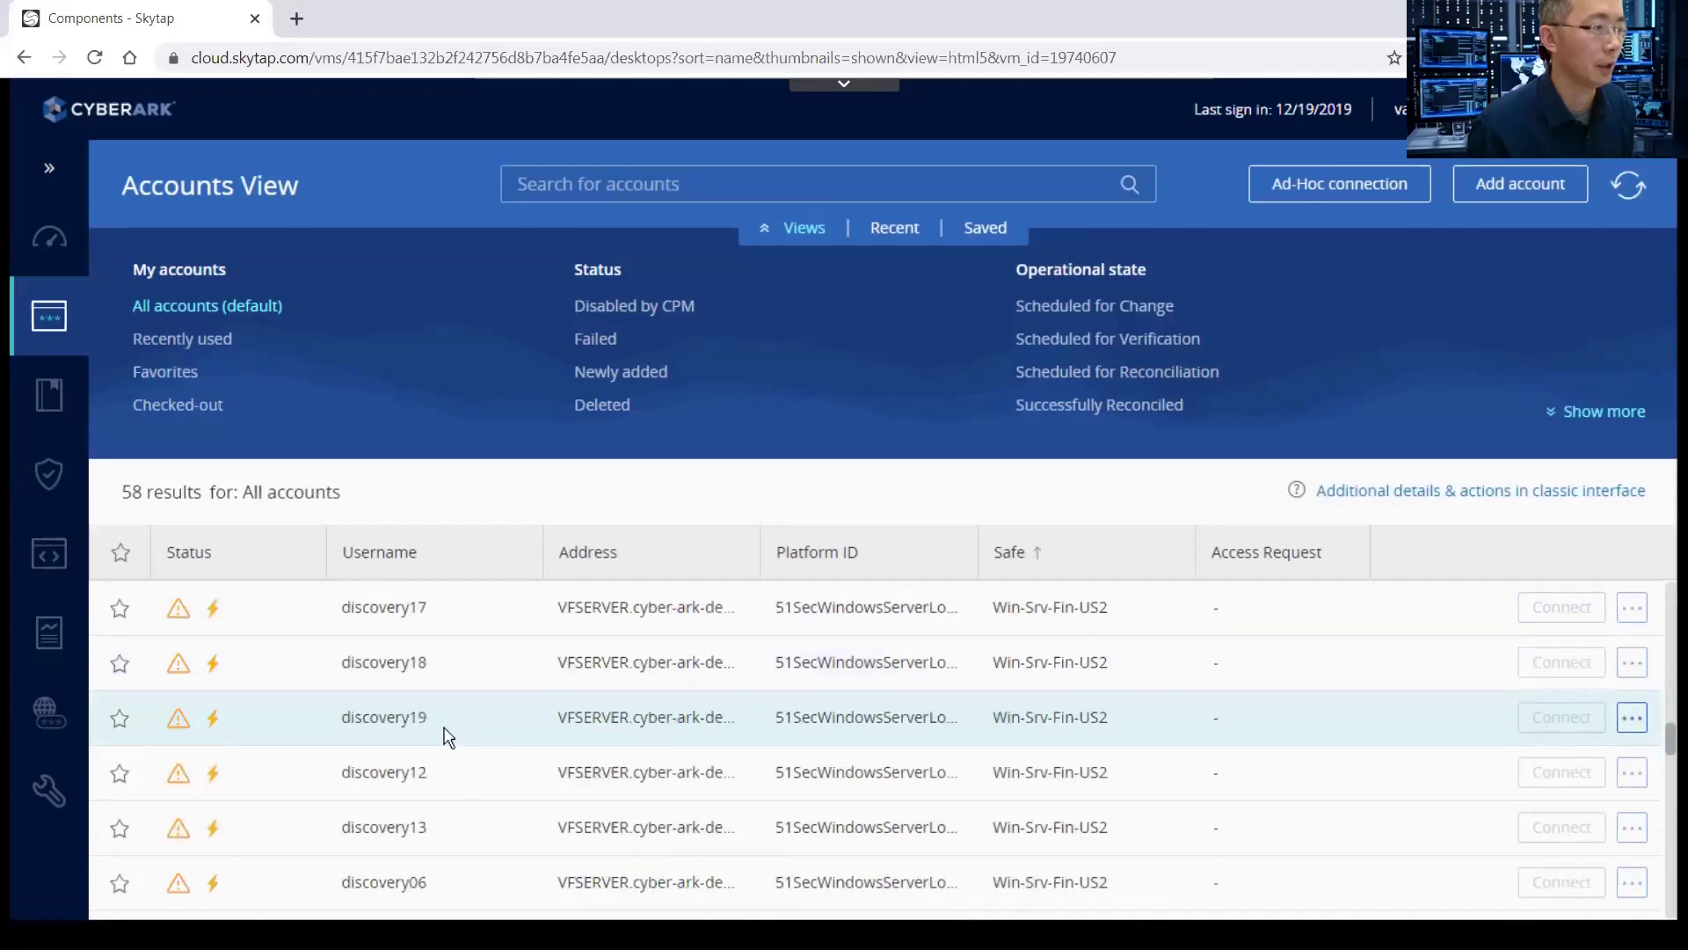
pyautogui.scroll(-10, 448, 733)
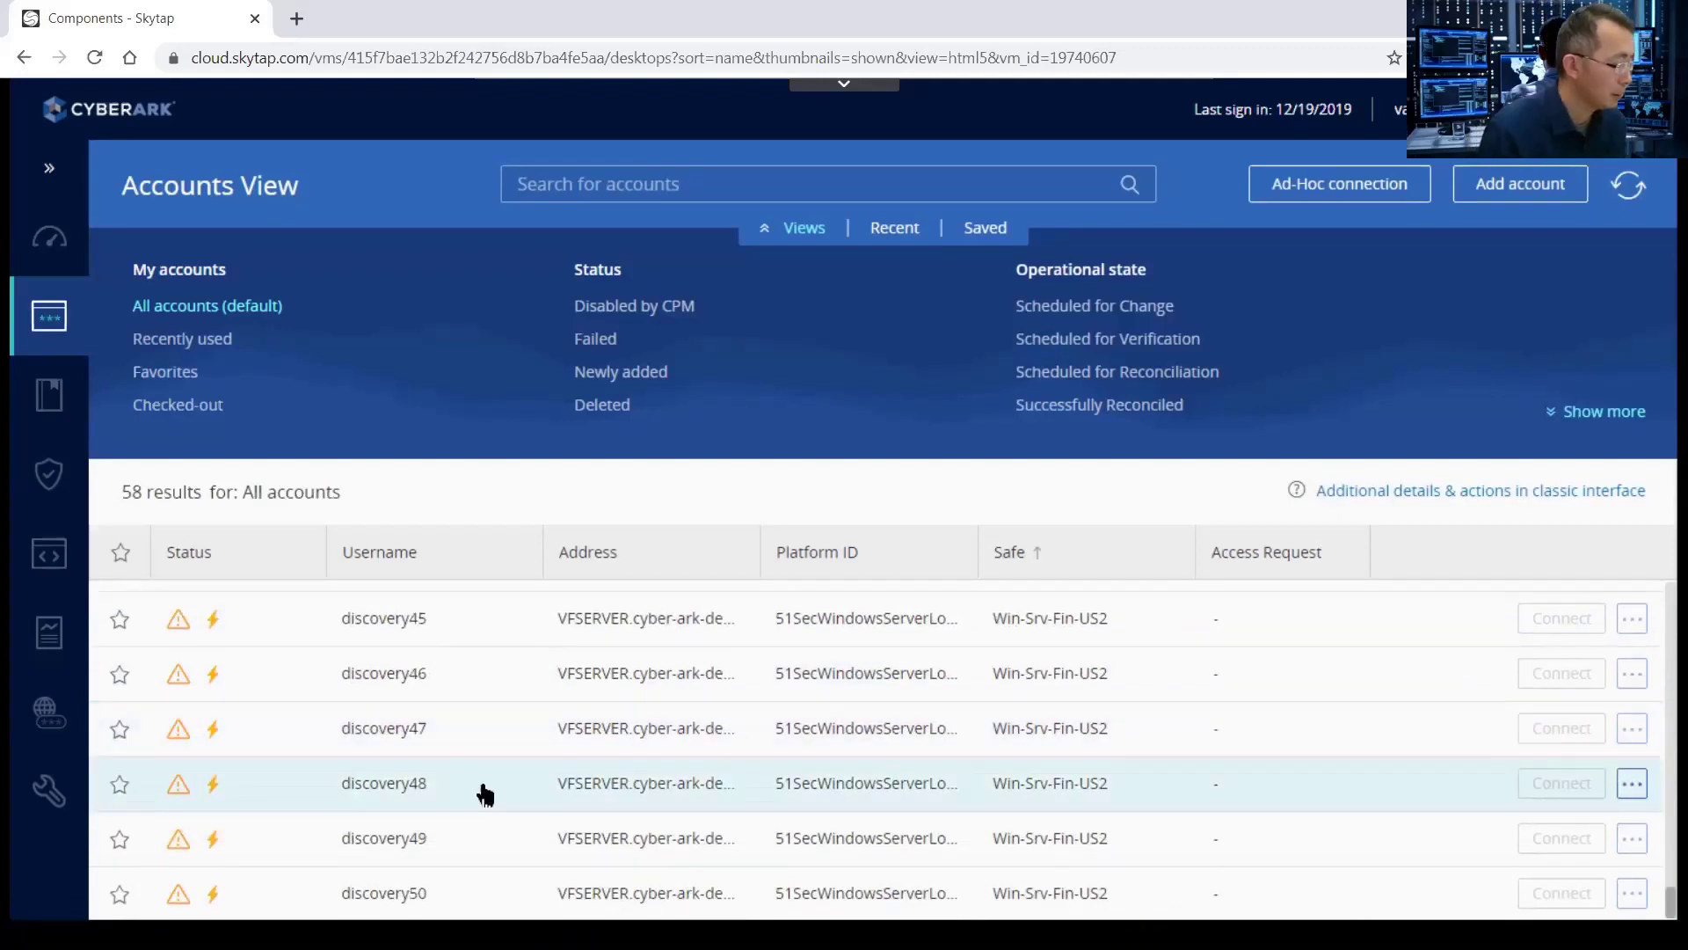